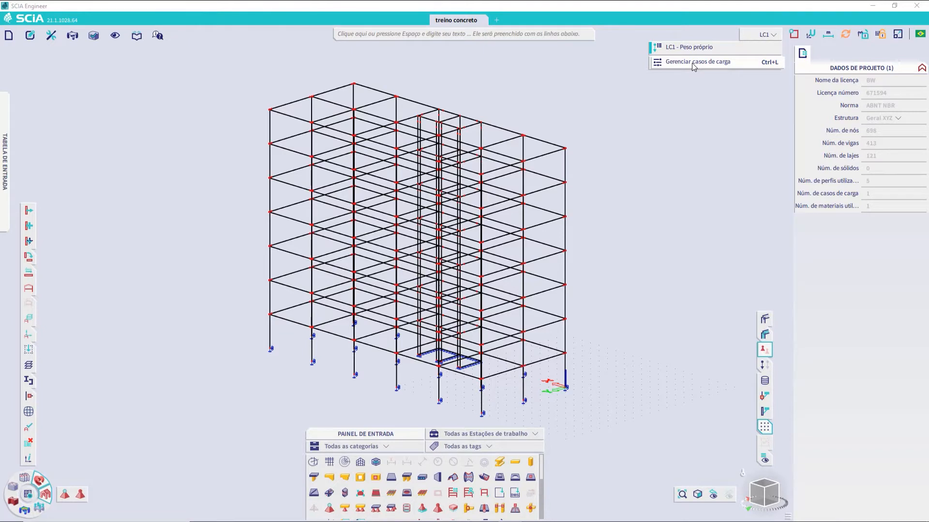
- Open the load case manager and widen its window
click(677, 294)
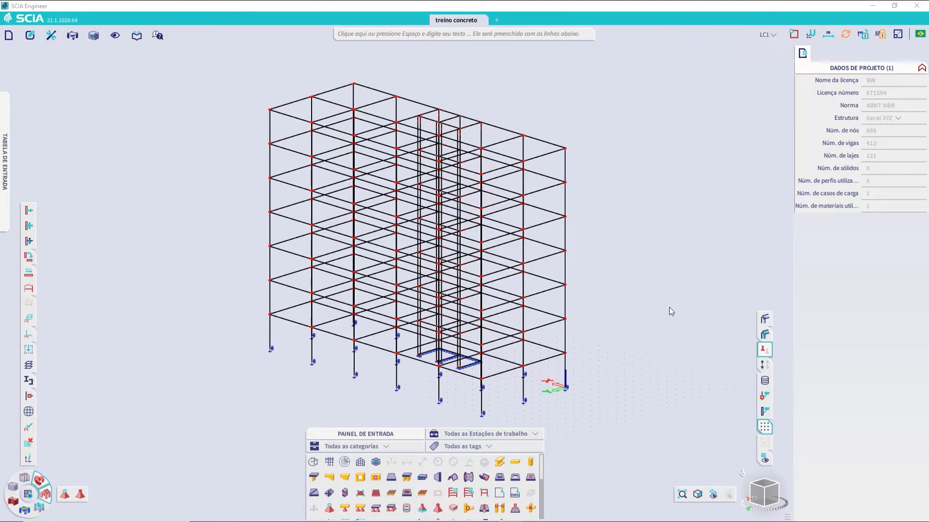
click(43, 506)
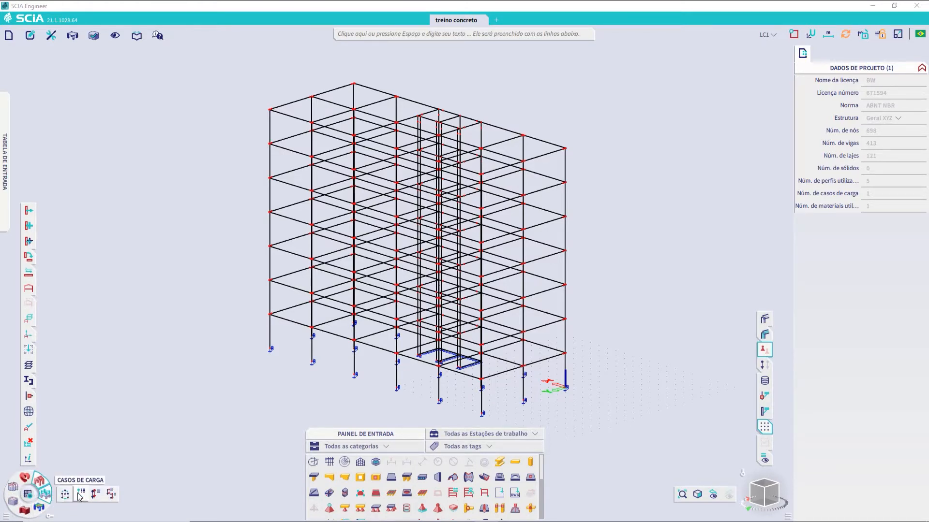
click(771, 37)
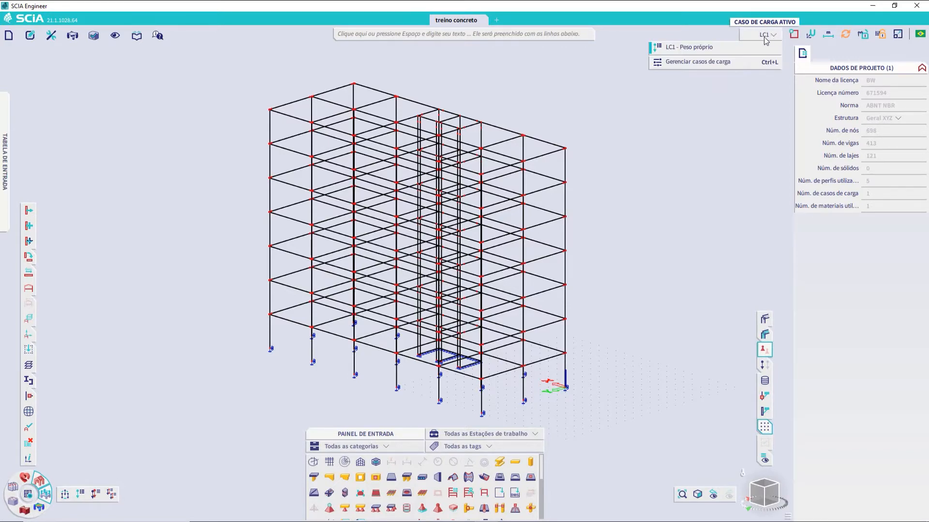
click(715, 63)
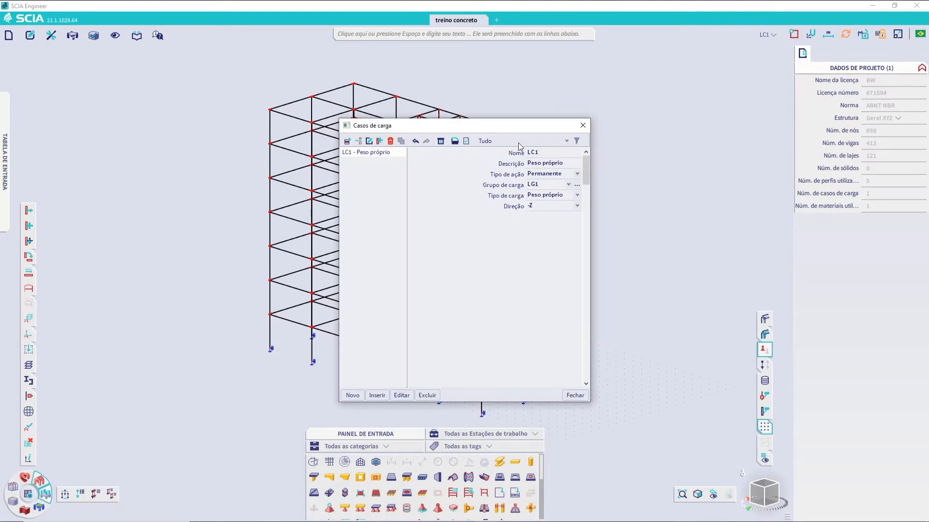
drag(496, 127, 494, 103)
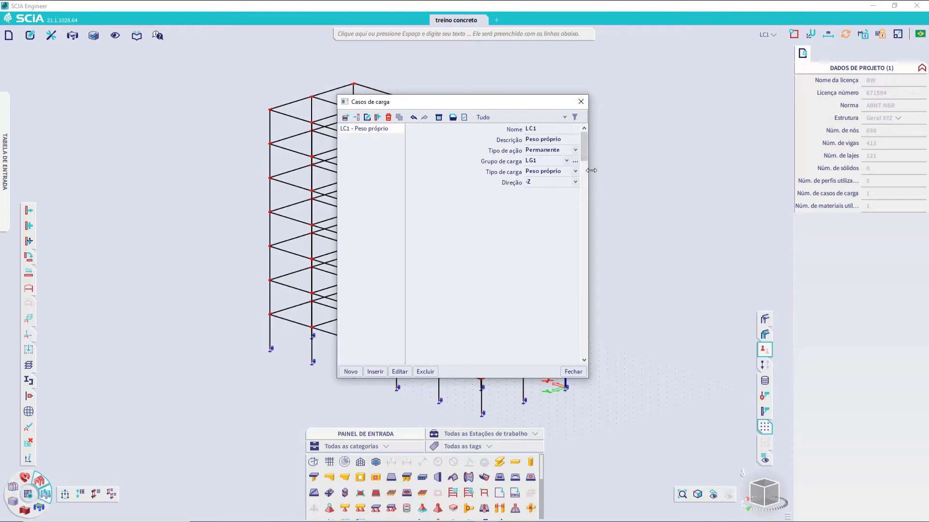
drag(588, 169, 639, 168)
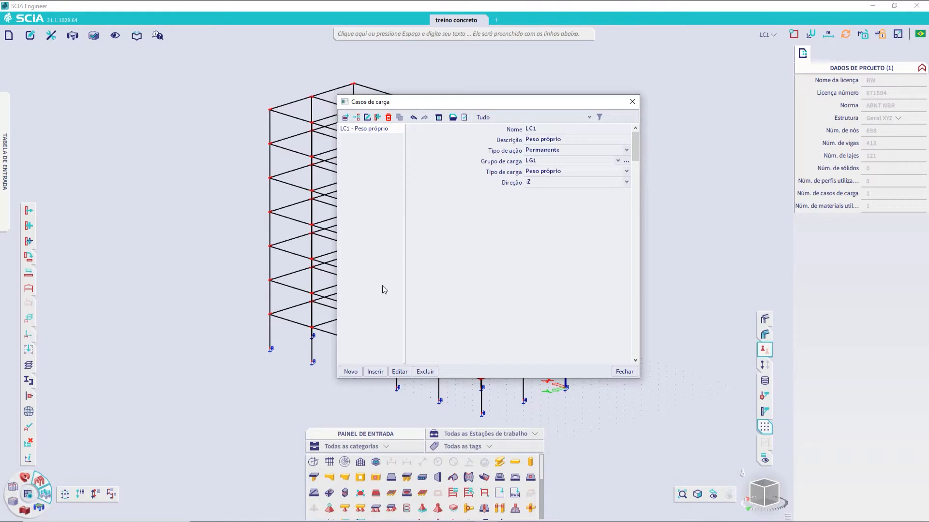
- Create load case LC2 with the description "Paredes"
click(351, 371)
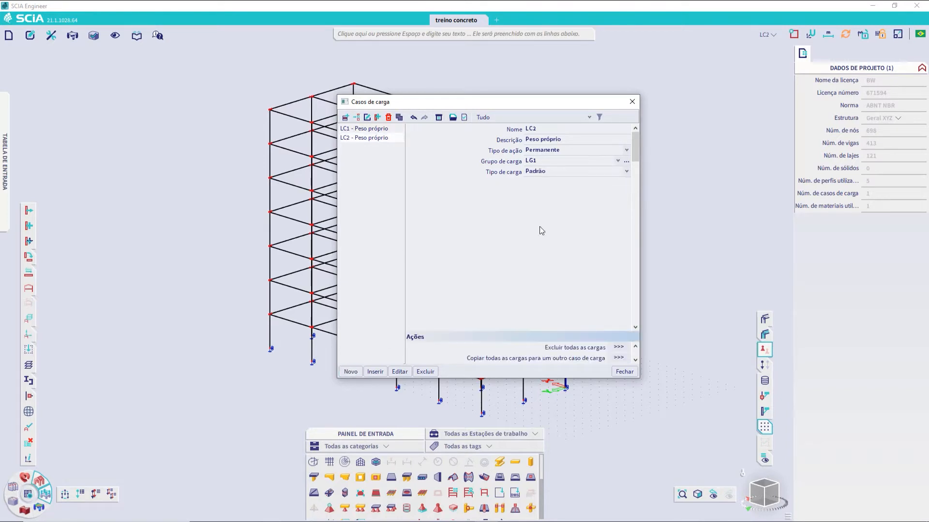
click(575, 141)
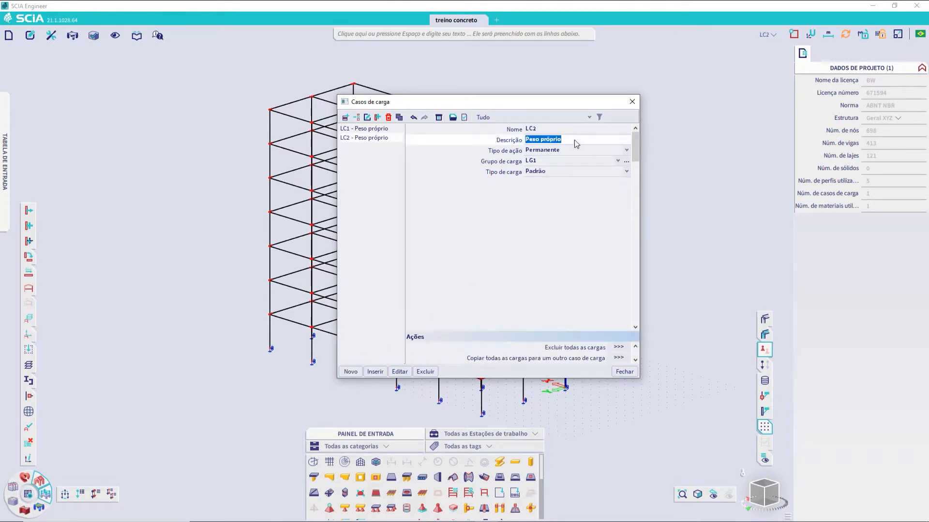
text(Paredes)
key(Return)
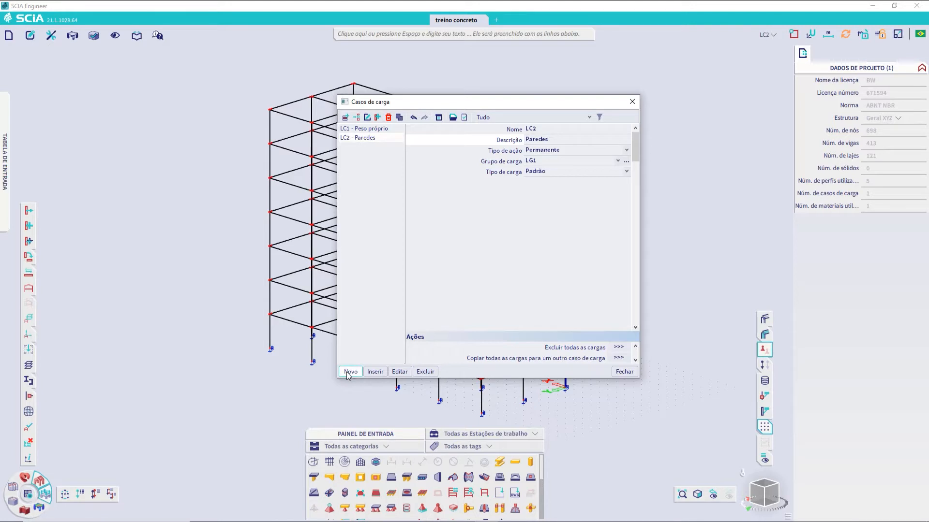
- Create load case LC3 with the description "Sobrecarga"
click(349, 372)
click(556, 140)
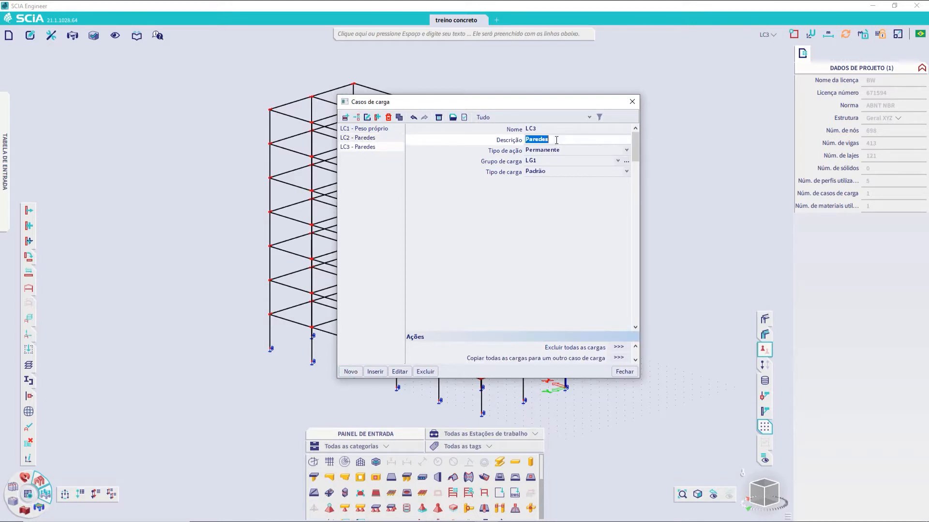
text(SObrecarga)
key(Home)
key(Right)
key(shift+Right)
text(o)
key(Return)
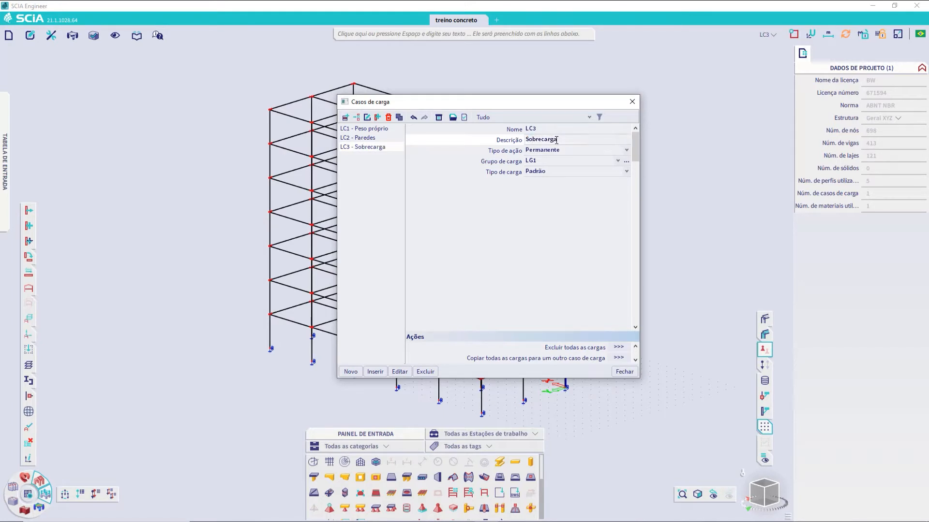
- Create load case LC4 with the description "Vento 0"
click(350, 372)
click(569, 140)
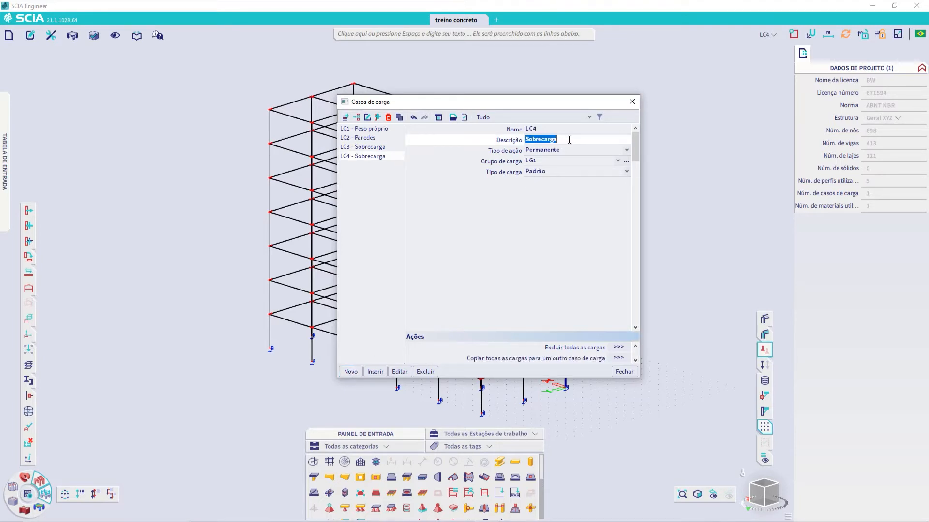
text(Vento 0)
key(Return)
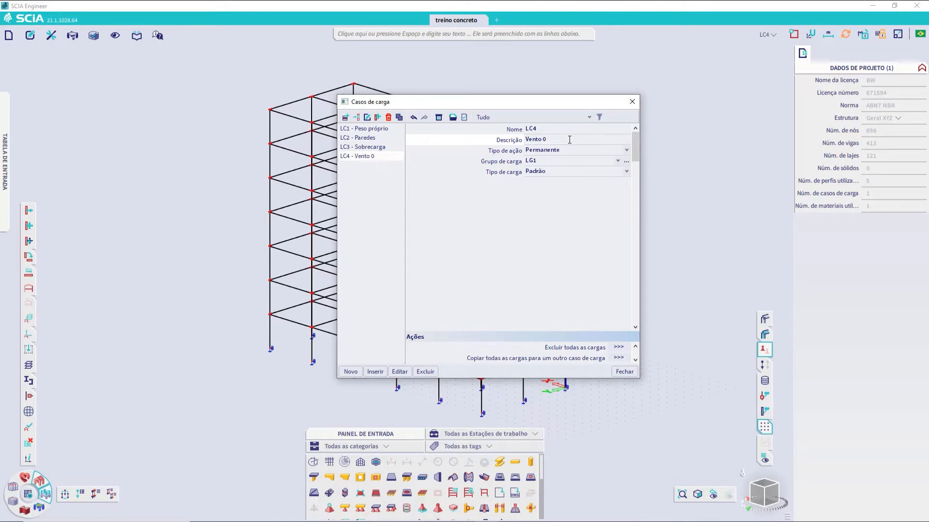
- Create load case LC5 with the description "Vento 90"
click(351, 371)
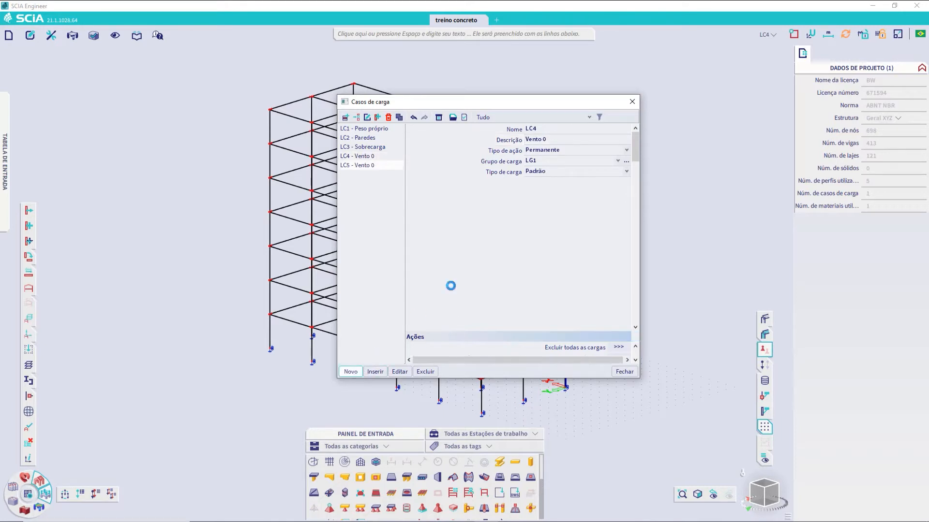
click(564, 139)
click(562, 139)
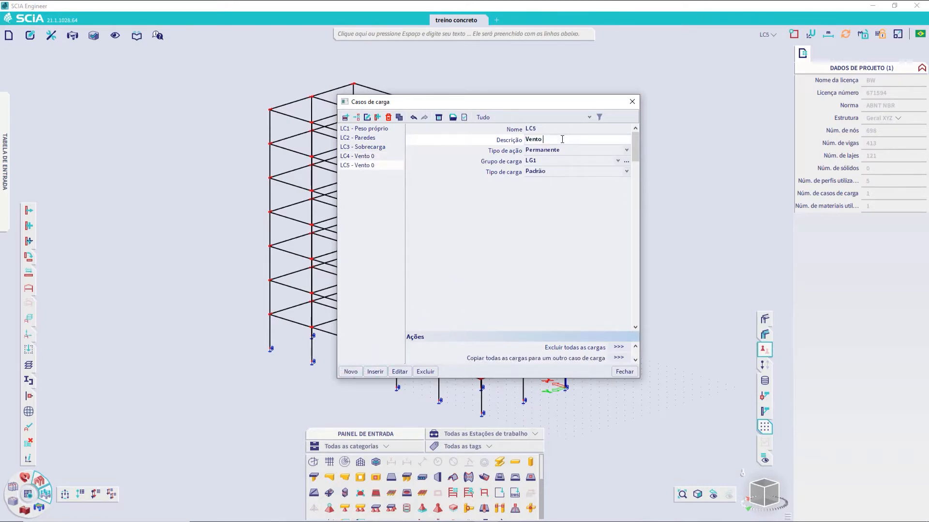
text(90)
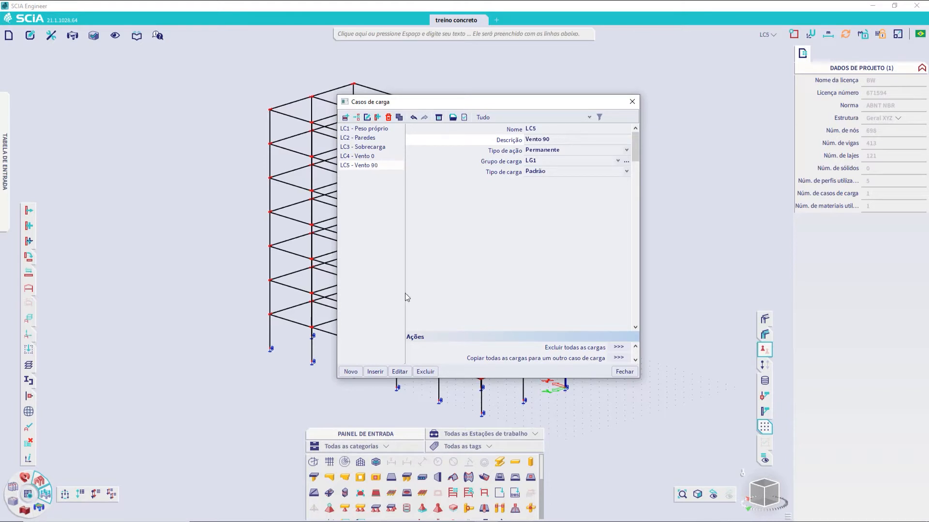
- Create load case LC6 with the description "Vento 180"
click(350, 371)
click(563, 140)
click(563, 138)
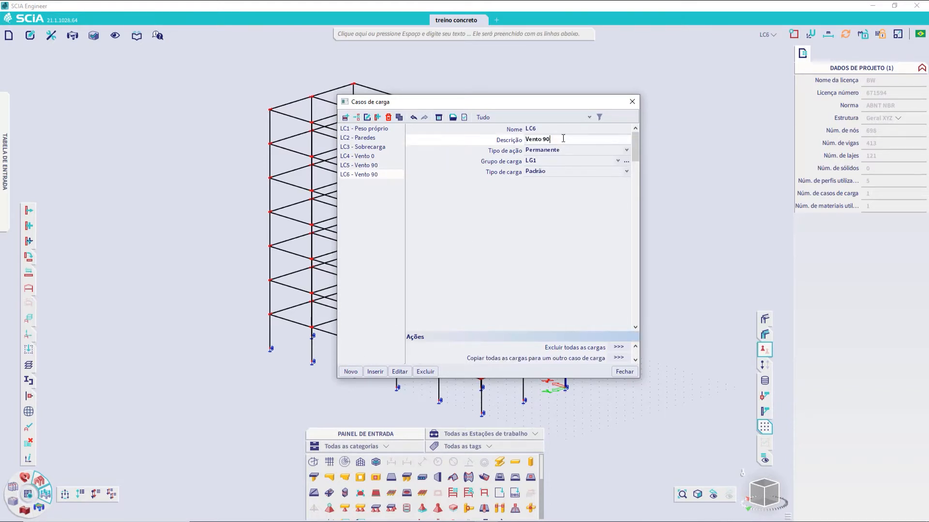
key(BackSpace)
key(BackSpace)
text(180)
- Create load case LC7 with the description "Vento 270" and close the load case manager
click(351, 372)
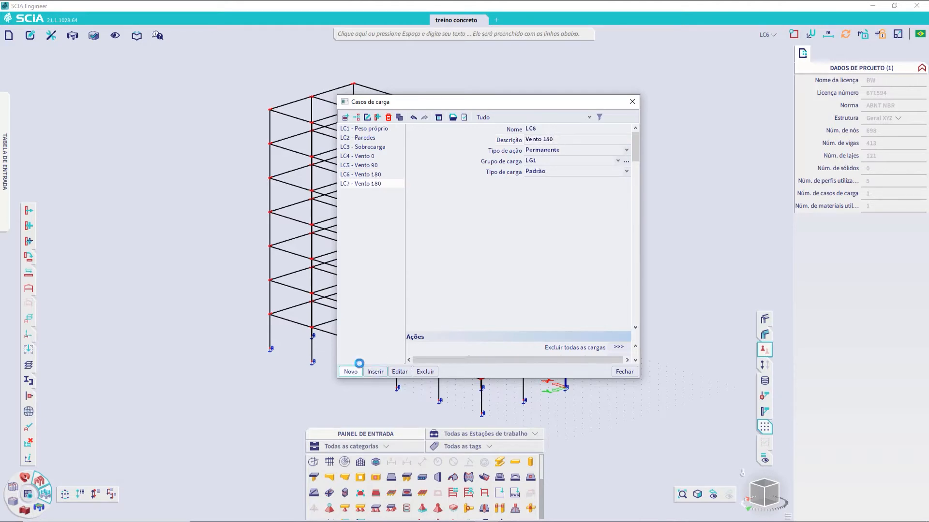
click(569, 136)
click(569, 136)
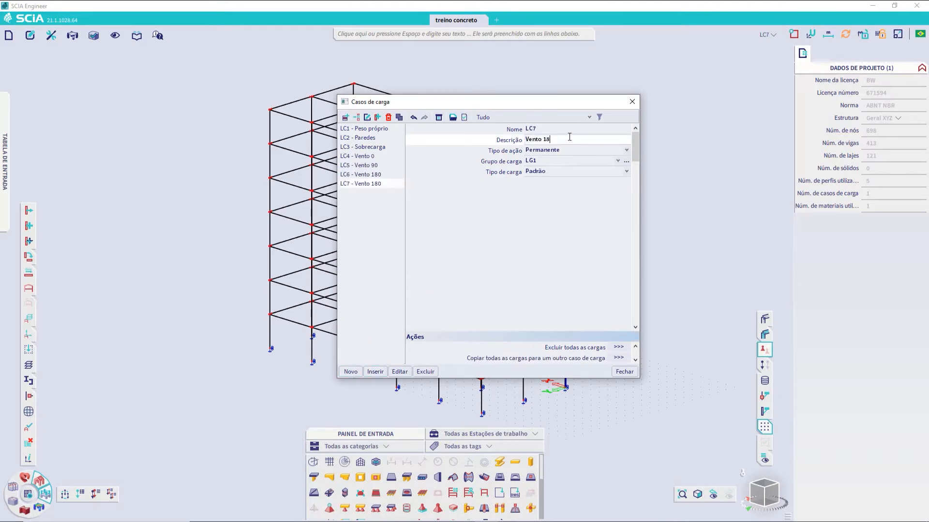
text(270)
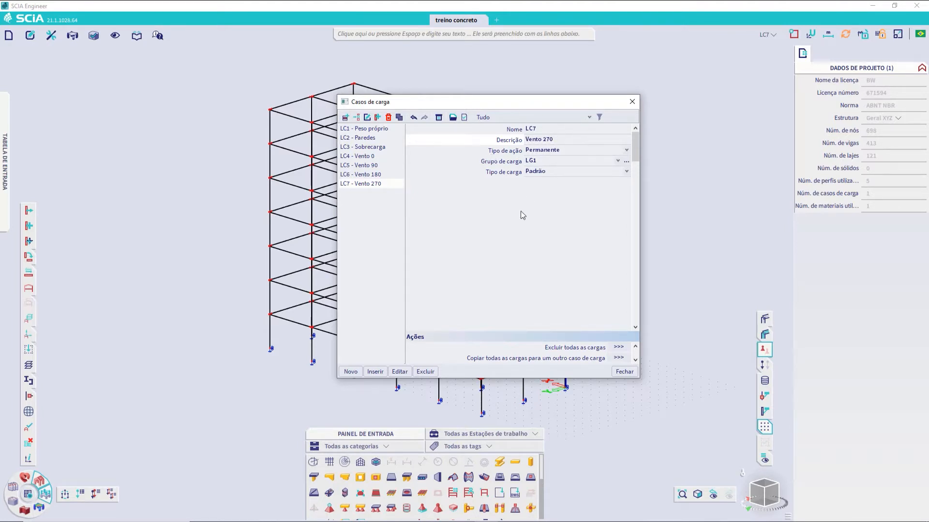
click(634, 103)
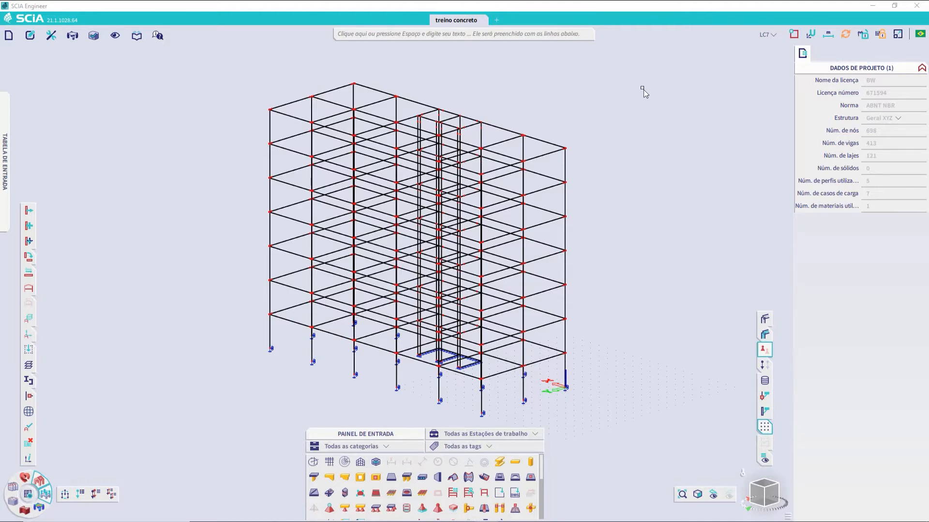
- Activate load case LC1 - Peso próprio and enlarge the input panel to check its available load tools
click(773, 35)
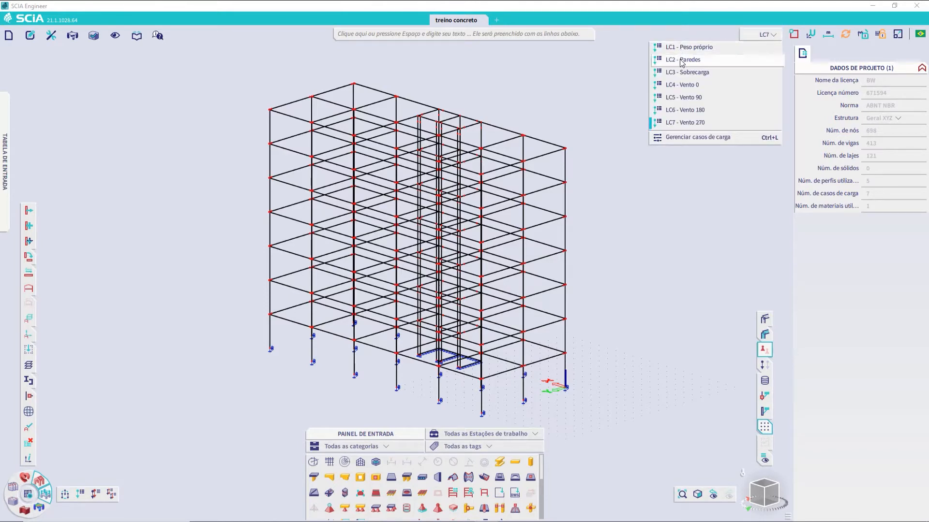
click(698, 47)
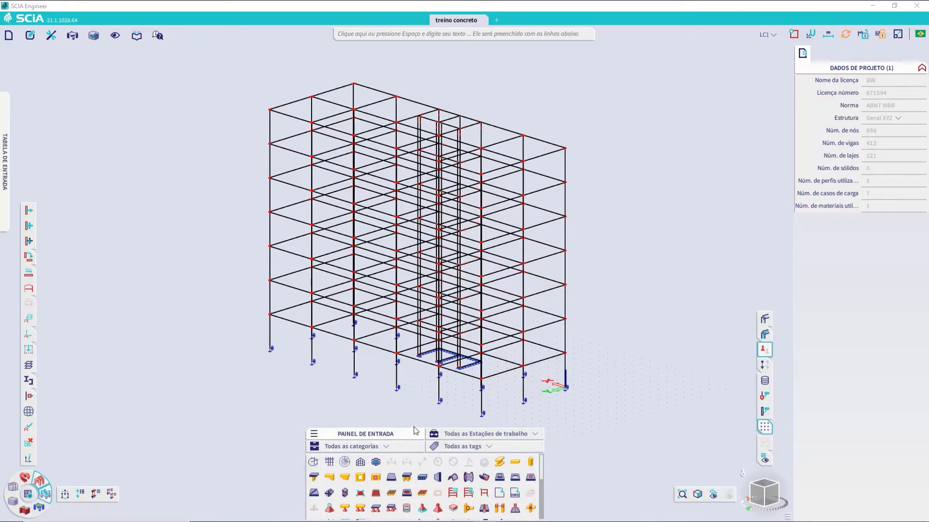
drag(414, 423, 415, 357)
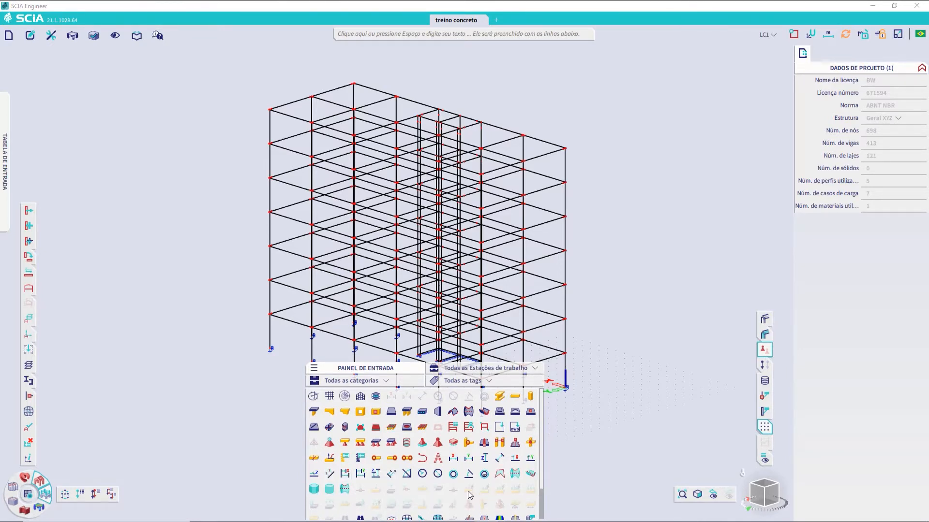
- Activate load case LC2 - Paredes and filter the input panel to the Carregamentos workstation
click(769, 35)
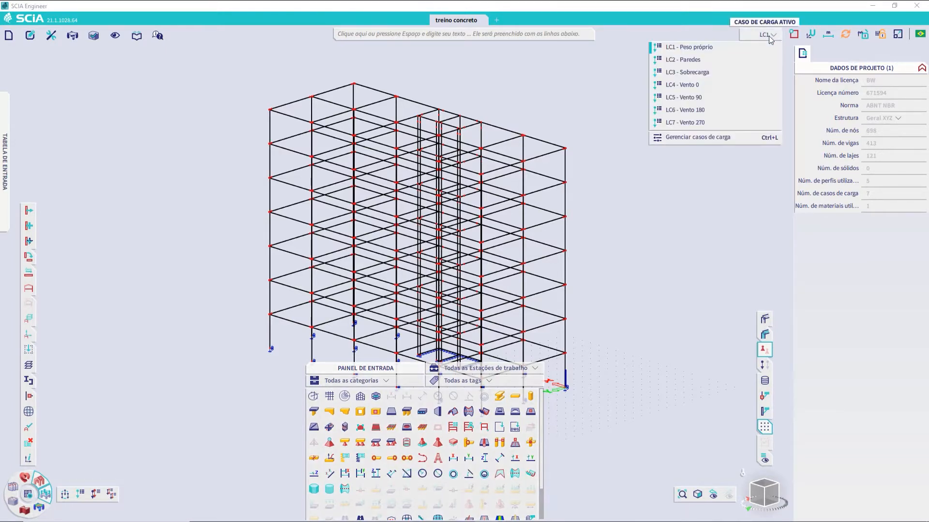
click(693, 58)
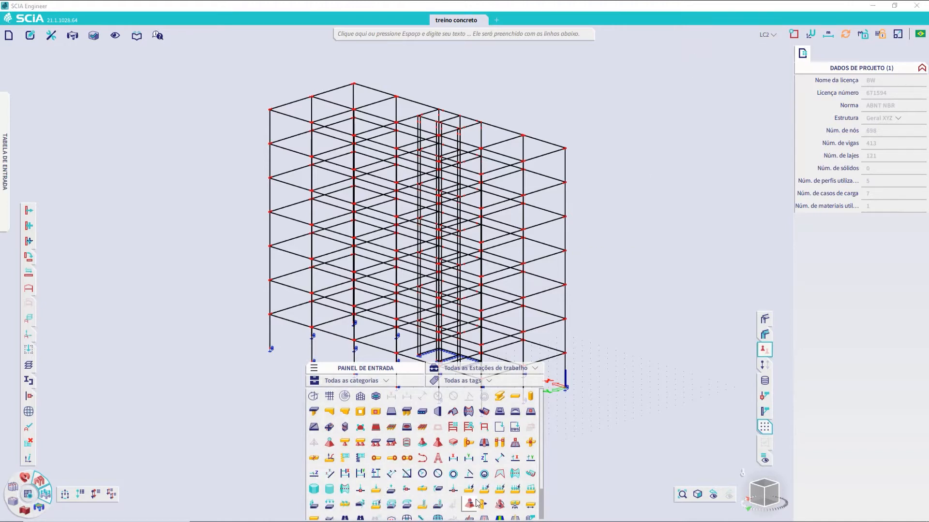
click(537, 369)
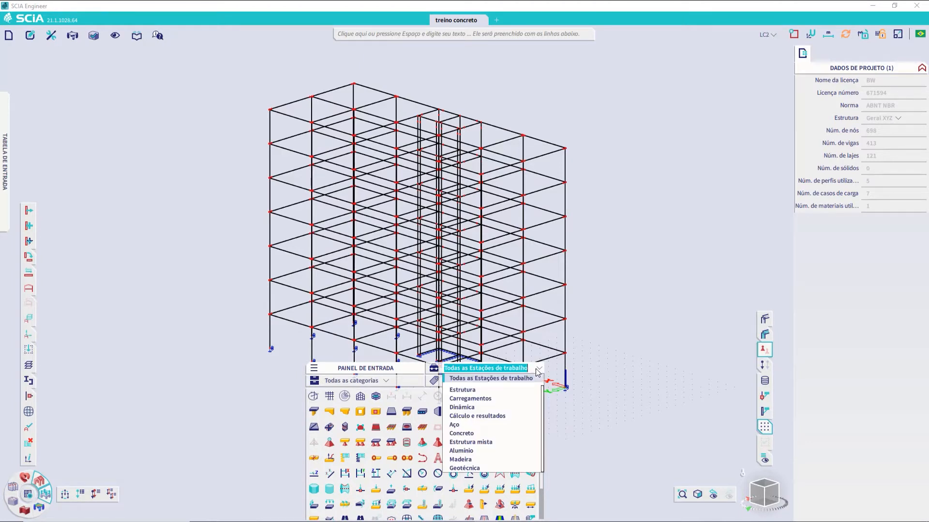
click(470, 399)
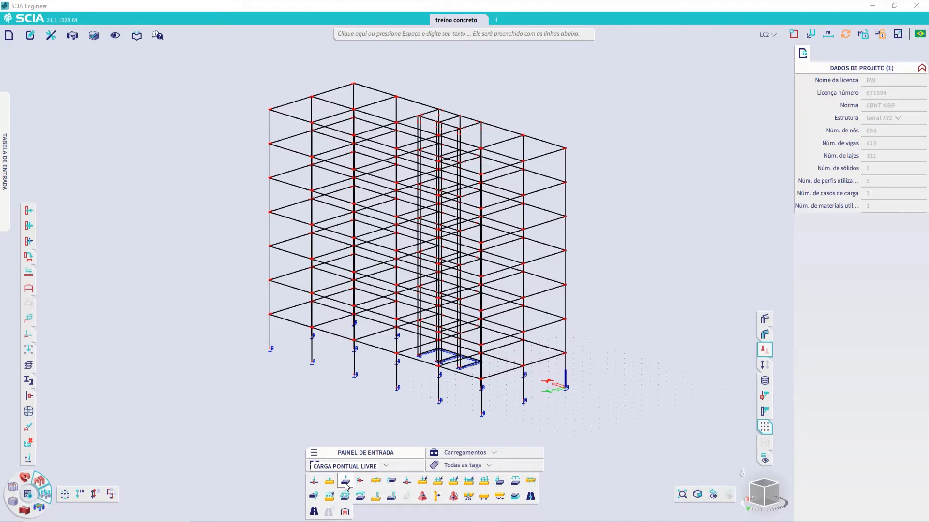
- Examine the frame and its supports up close, ending at a corner node where beams meet a column
middle_drag(606, 443, 594, 395)
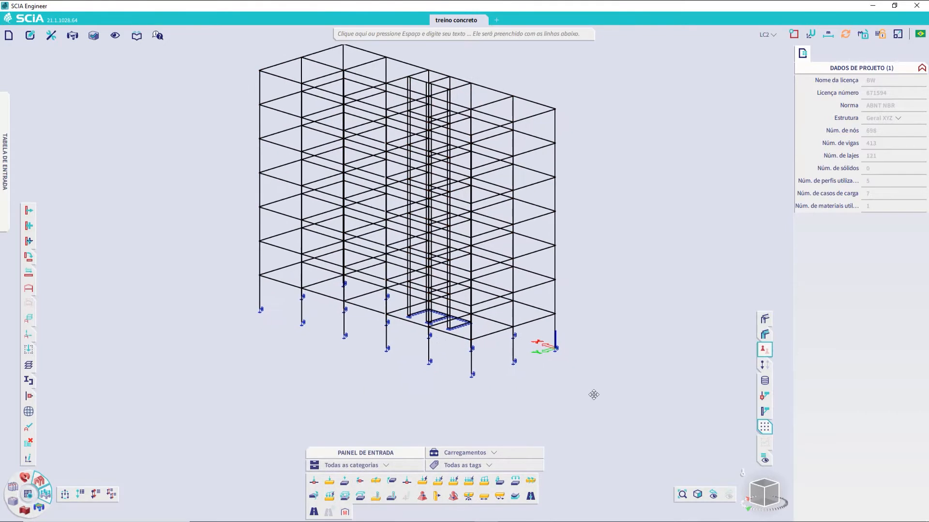
scroll(593, 394, up, 1)
scroll(481, 362, up, 2)
scroll(538, 269, up, 2)
scroll(528, 286, up, 2)
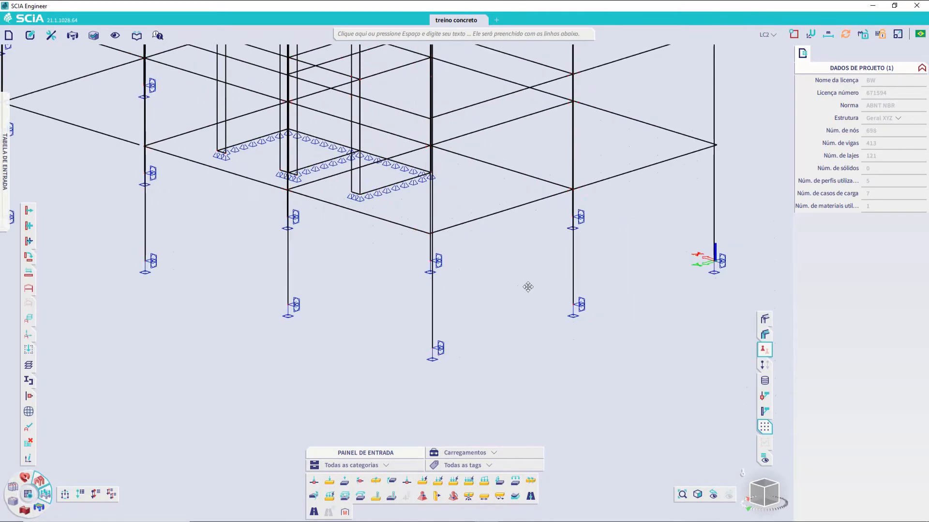
middle_drag(528, 287, 447, 336)
scroll(450, 324, down, 6)
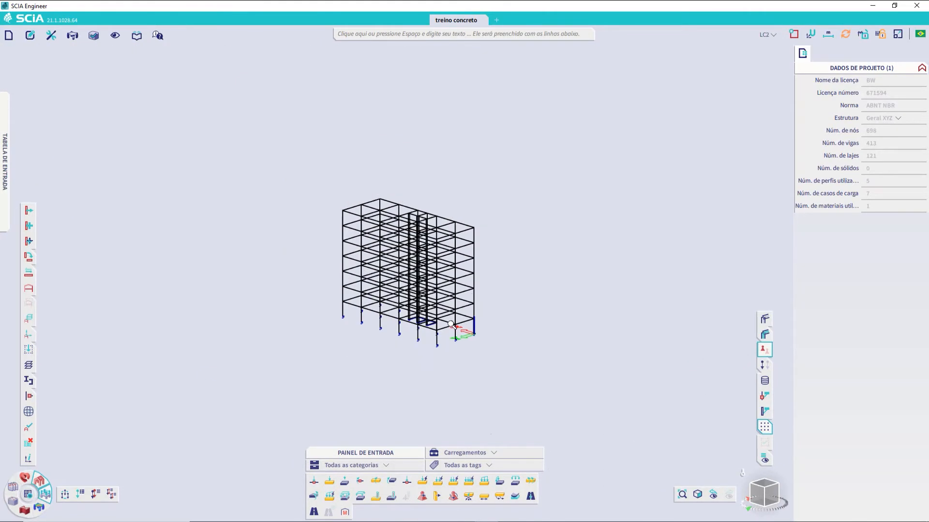
scroll(479, 228, up, 6)
middle_drag(408, 270, 519, 293)
scroll(510, 286, up, 3)
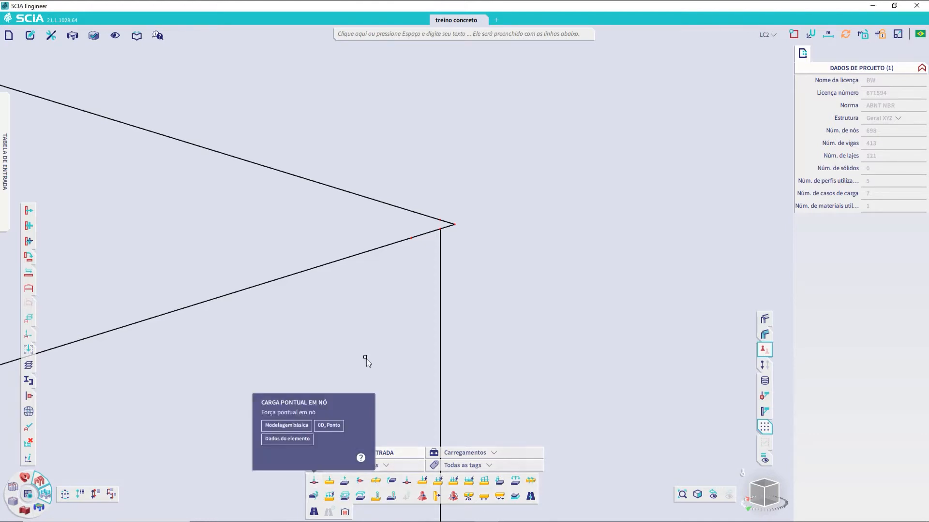
- Check the type and value settings for a nodal point load and the global axis directions at the base of the frame
click(315, 482)
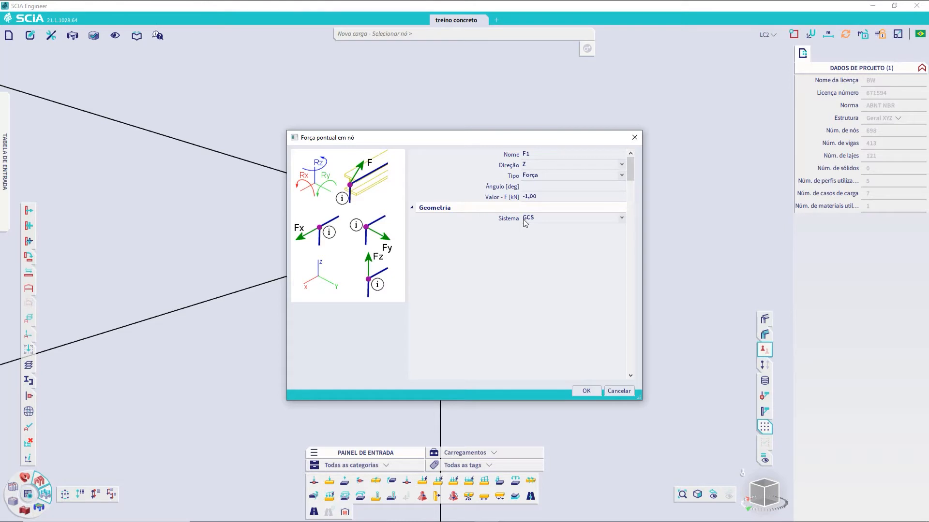
click(576, 176)
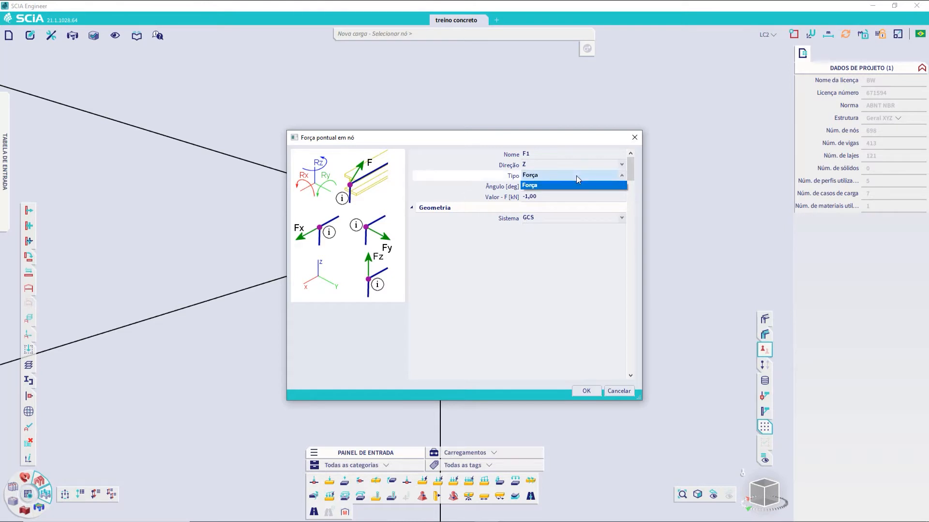
click(576, 176)
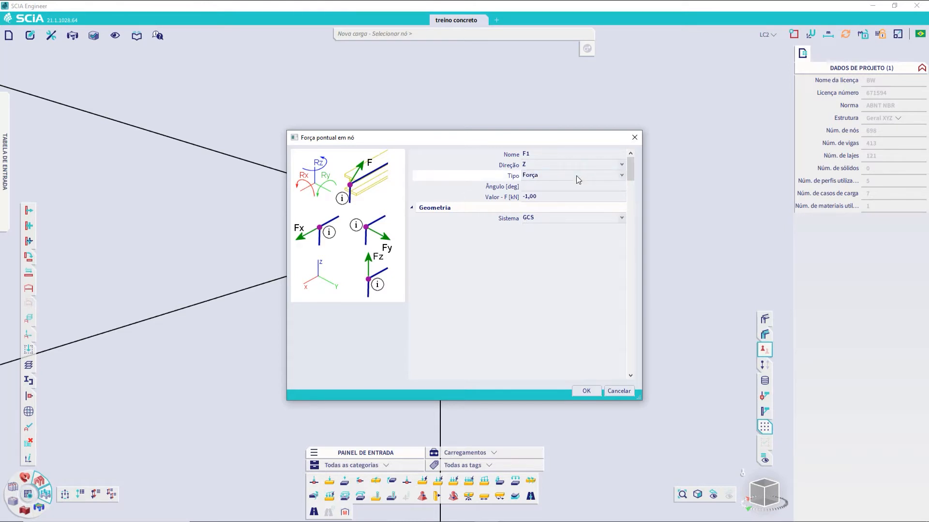
click(538, 196)
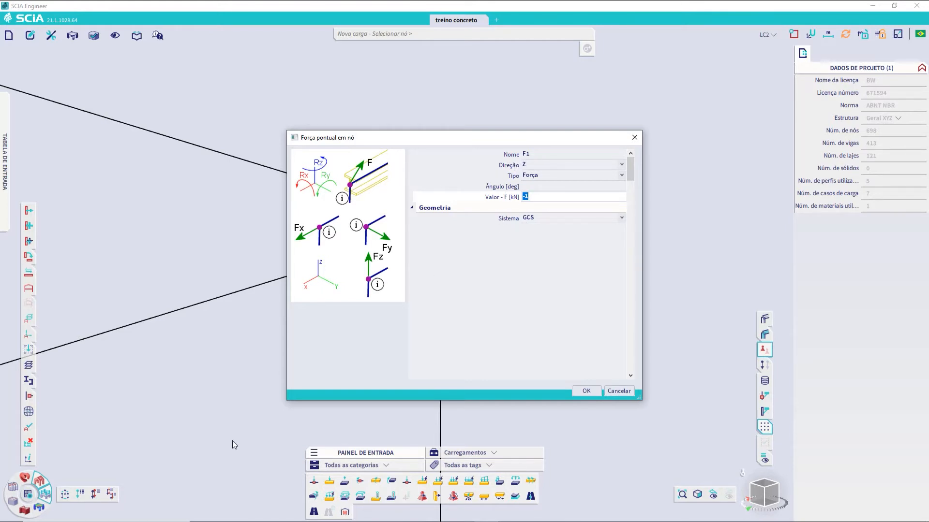
click(622, 391)
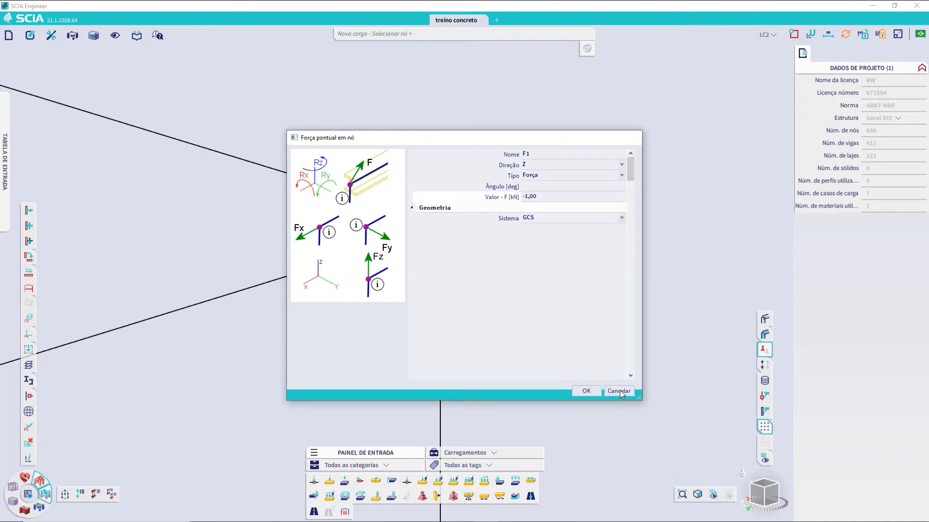
scroll(441, 327, down, 10)
key(Escape)
middle_drag(359, 410, 489, 260)
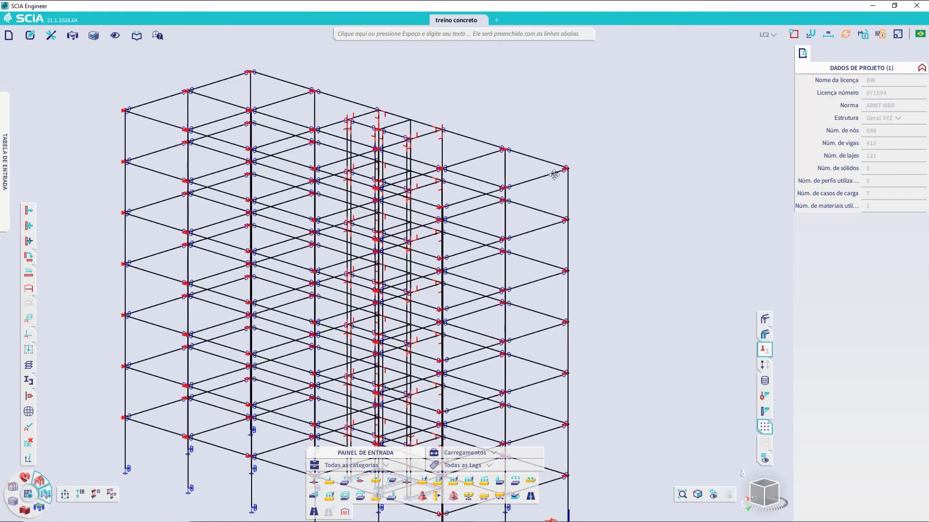
scroll(554, 208, down, 4)
scroll(547, 324, up, 5)
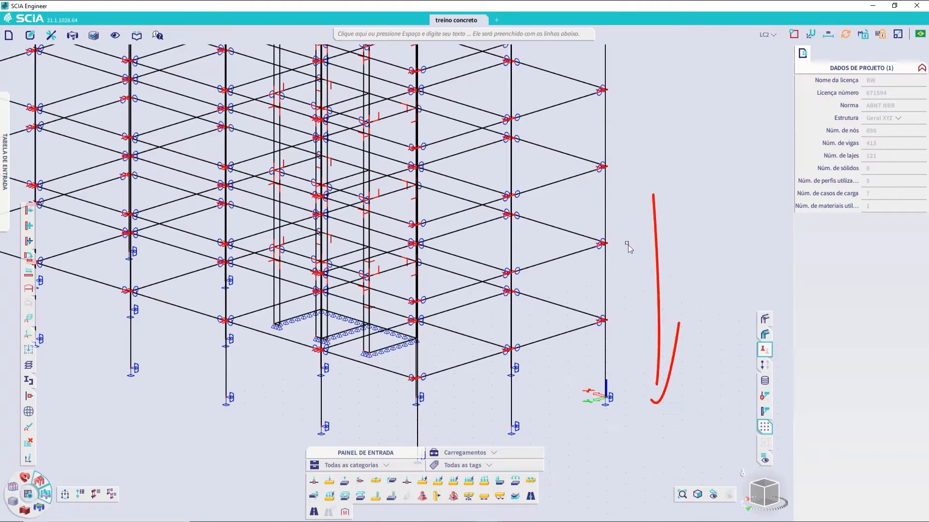
scroll(646, 184, down, 2)
- Place a -10 kN nodal point force in the Z direction on the frame's upper corner node
scroll(613, 237, up, 6)
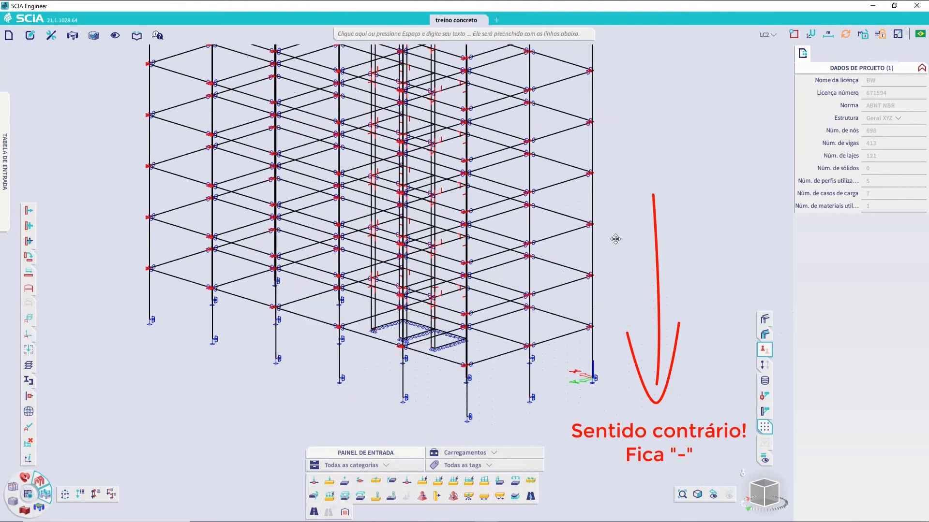
scroll(525, 78, up, 2)
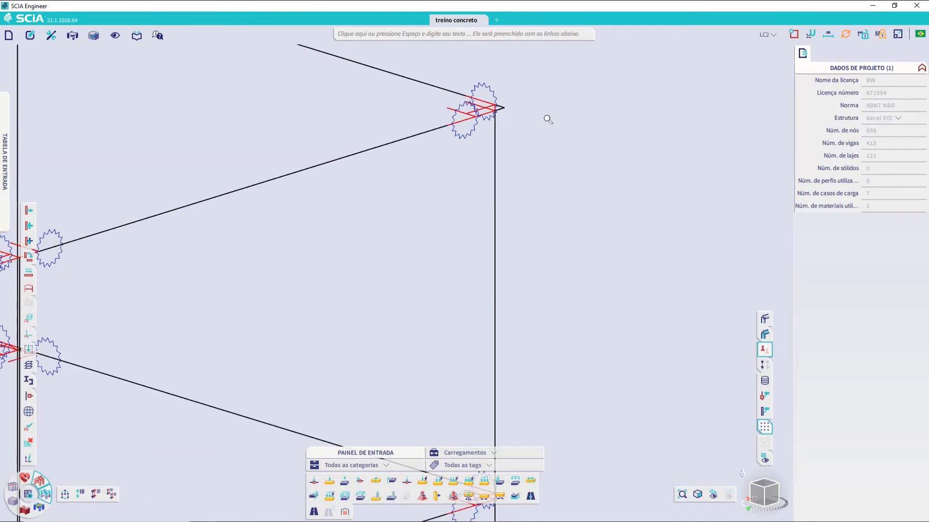
middle_drag(548, 134, 585, 224)
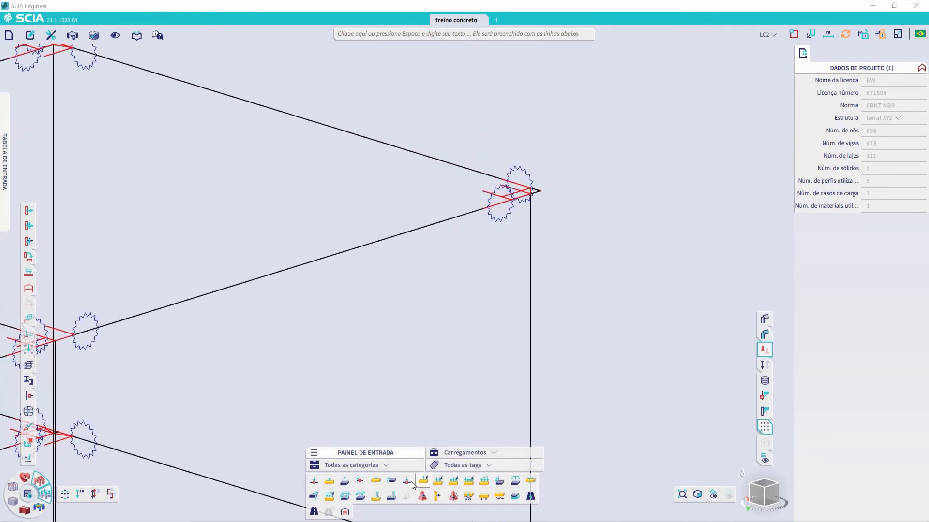
click(315, 480)
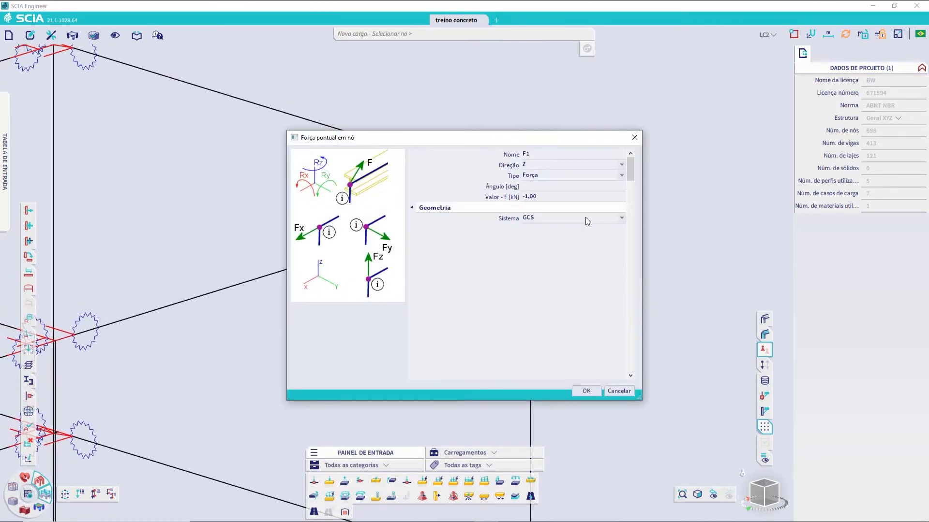
click(544, 199)
text(0)
key(Return)
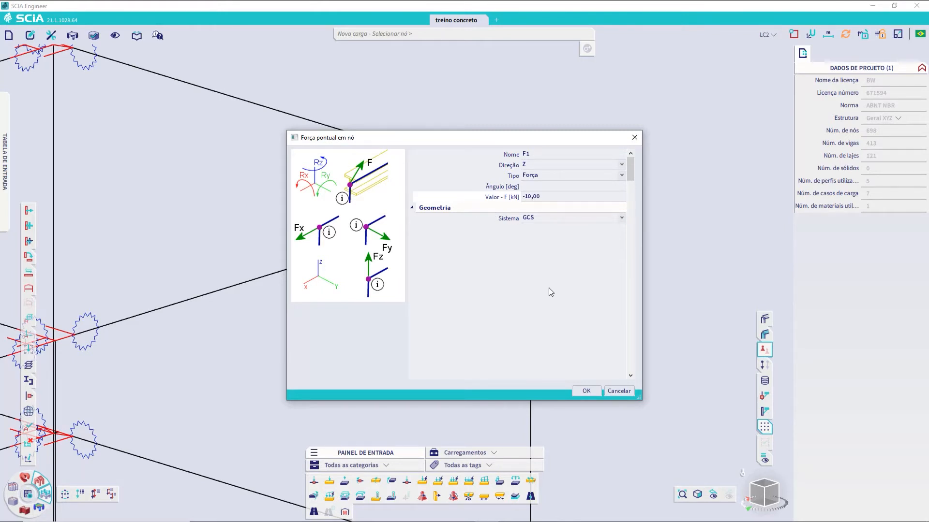
click(587, 391)
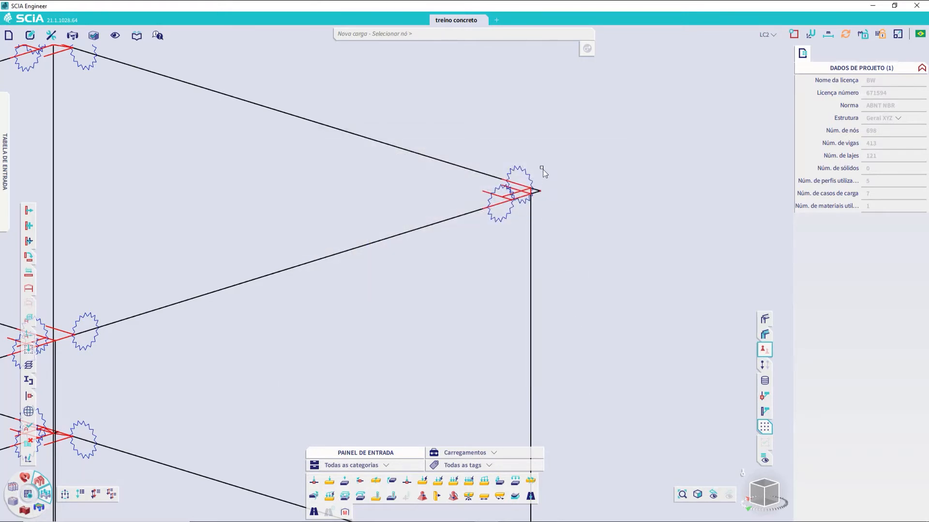
click(543, 192)
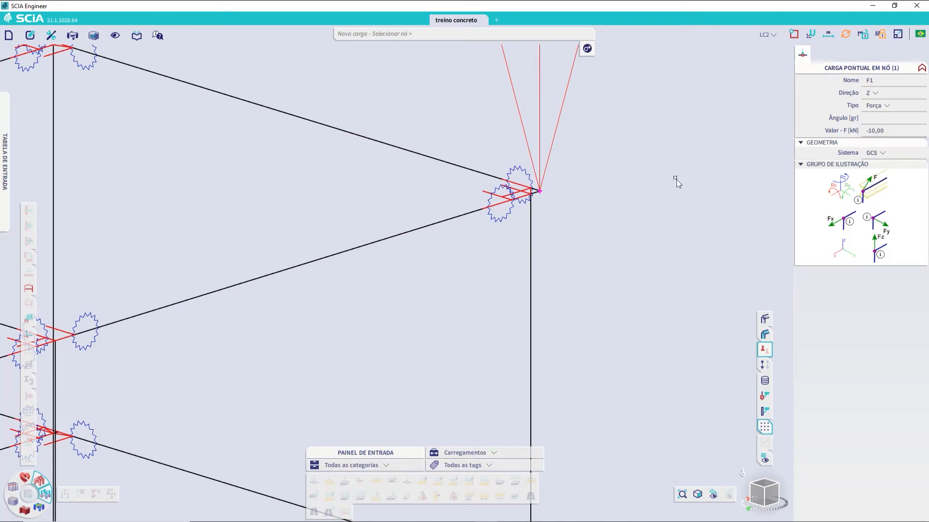
key(Escape)
middle_drag(657, 199, 589, 297)
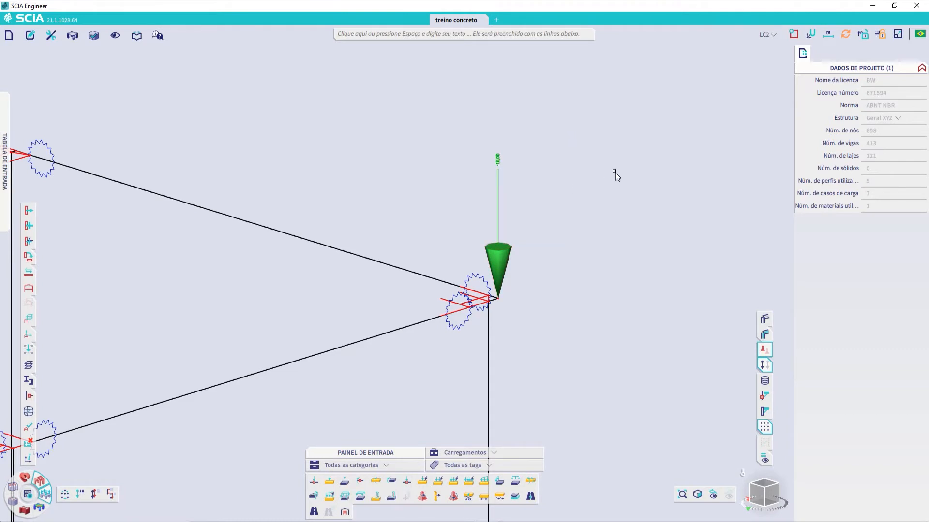
- Check the available force units under Cargas/Resultados in the project's unit settings
click(828, 33)
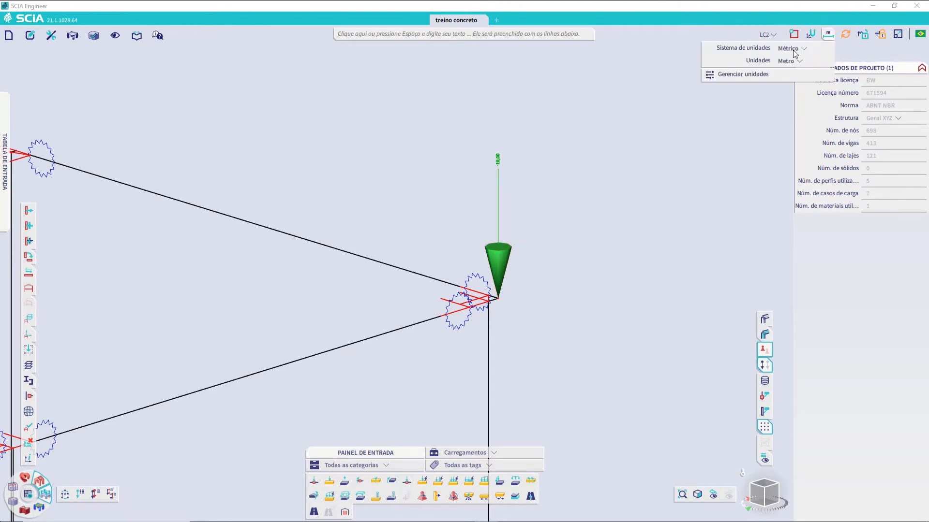
click(745, 76)
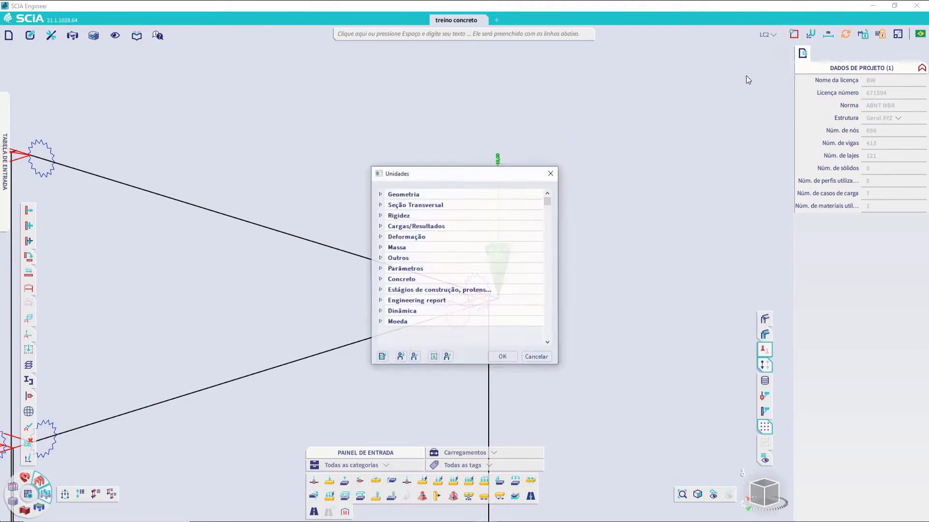
click(380, 226)
click(383, 237)
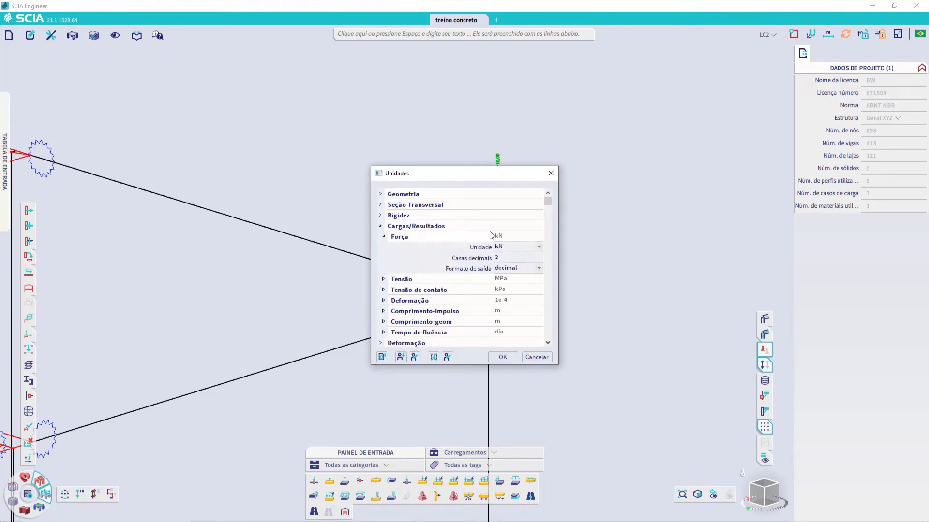
click(535, 248)
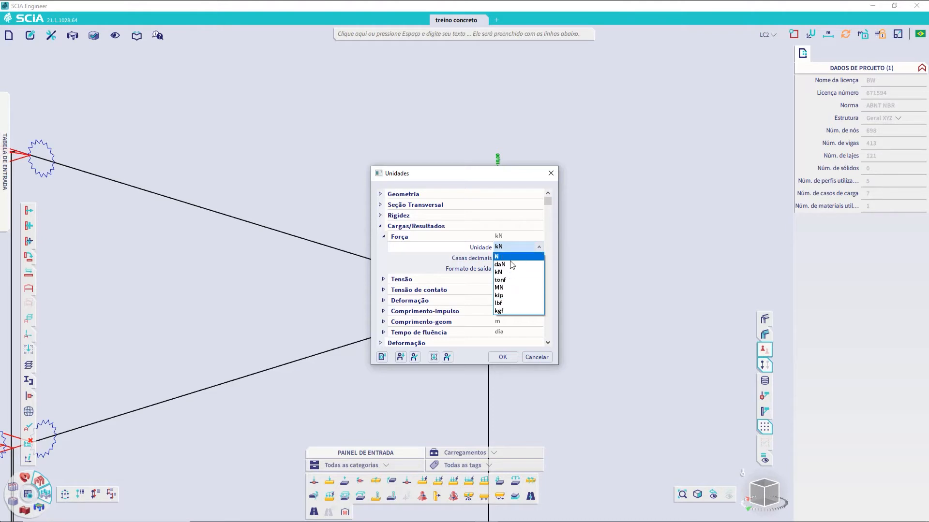
click(412, 264)
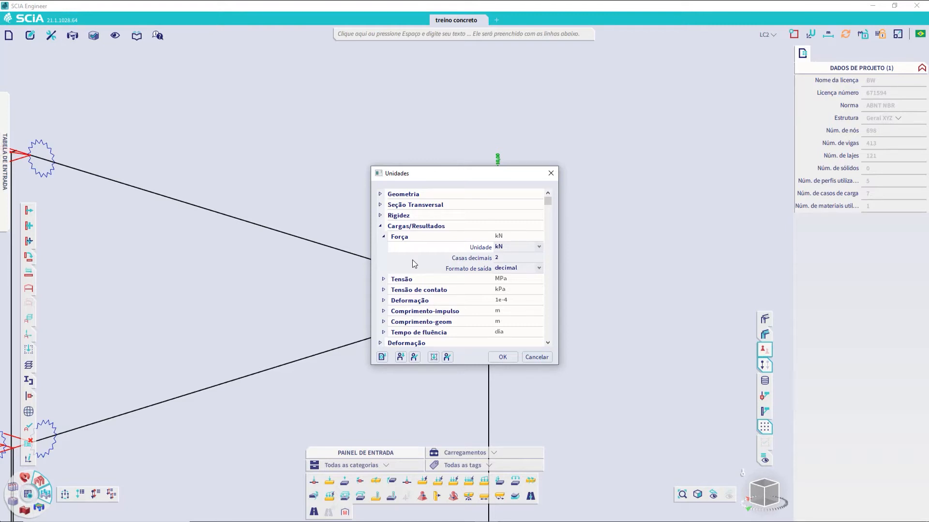
click(537, 358)
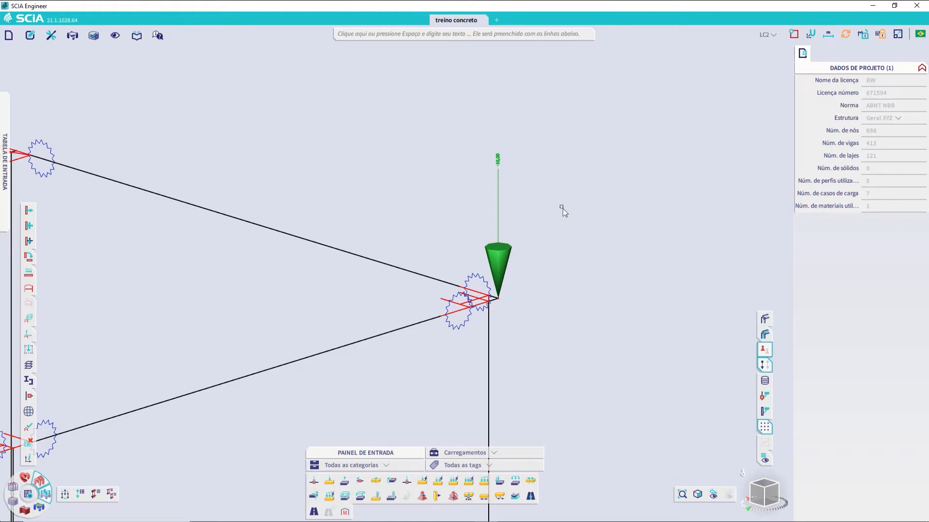
- Delete the nodal point load from the corner node
drag(543, 232, 505, 135)
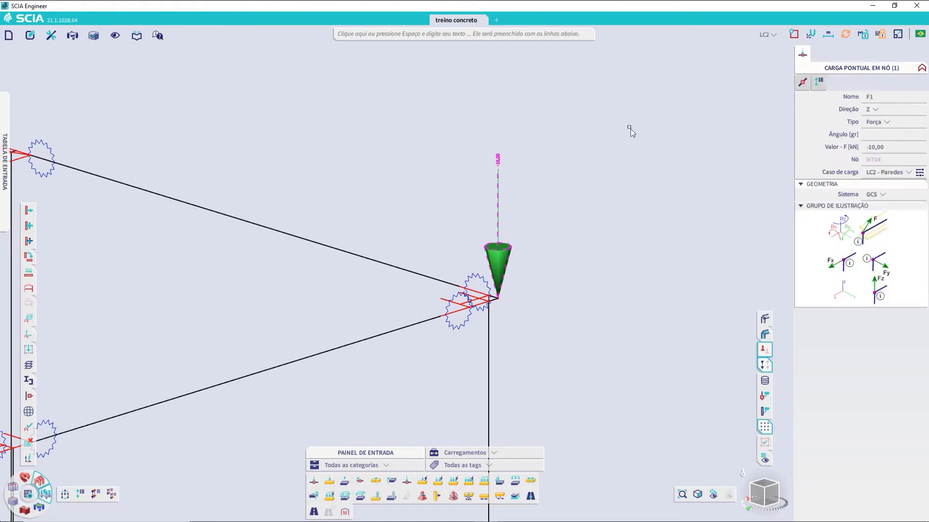
key(Delete)
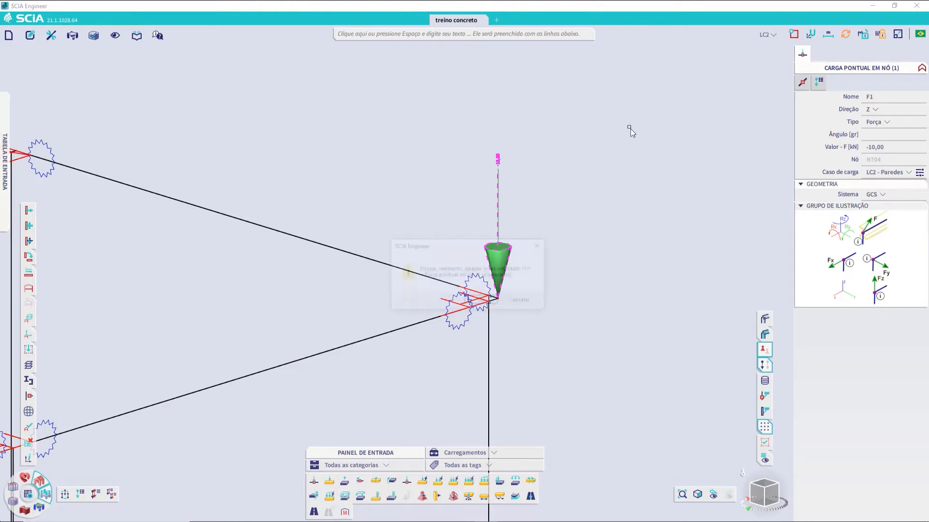
key(Return)
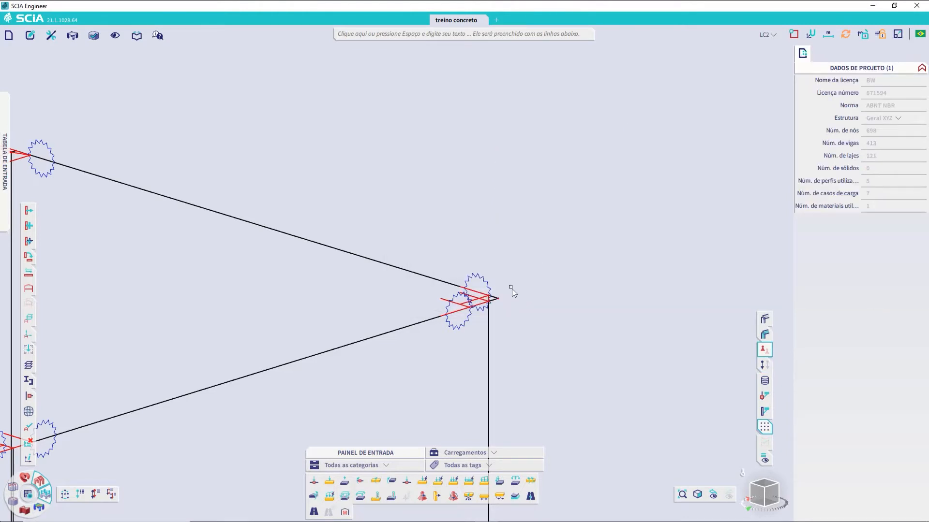
- Start a new point force on a beam and set its value to -10 kN
scroll(497, 298, down, 2)
middle_drag(452, 352, 519, 293)
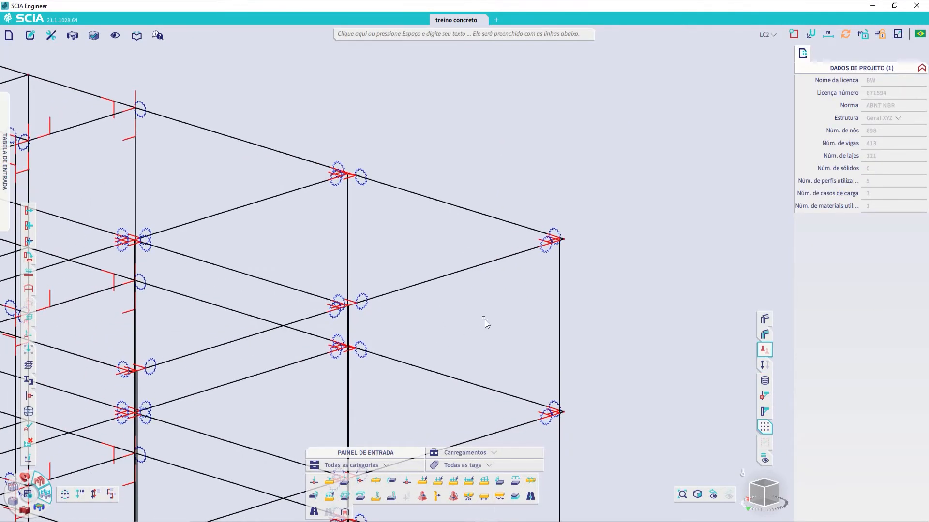
click(331, 482)
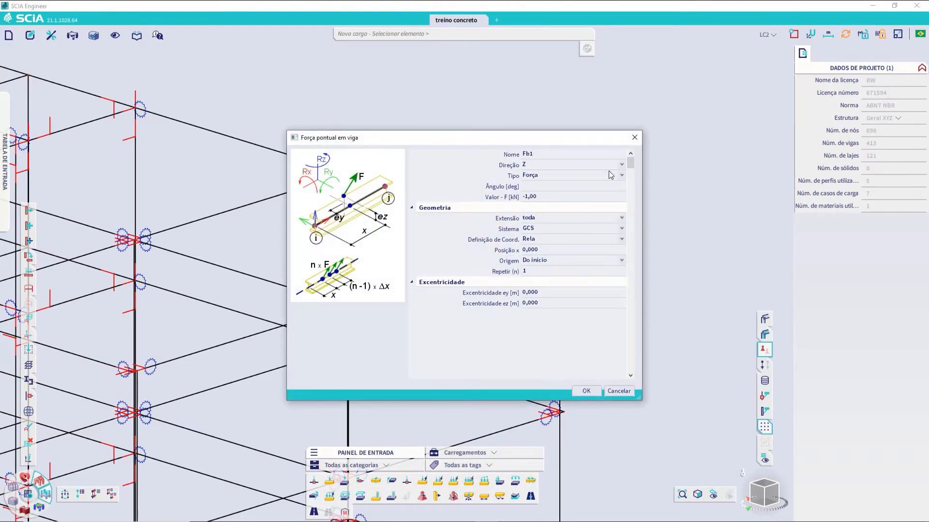
drag(529, 140, 739, 99)
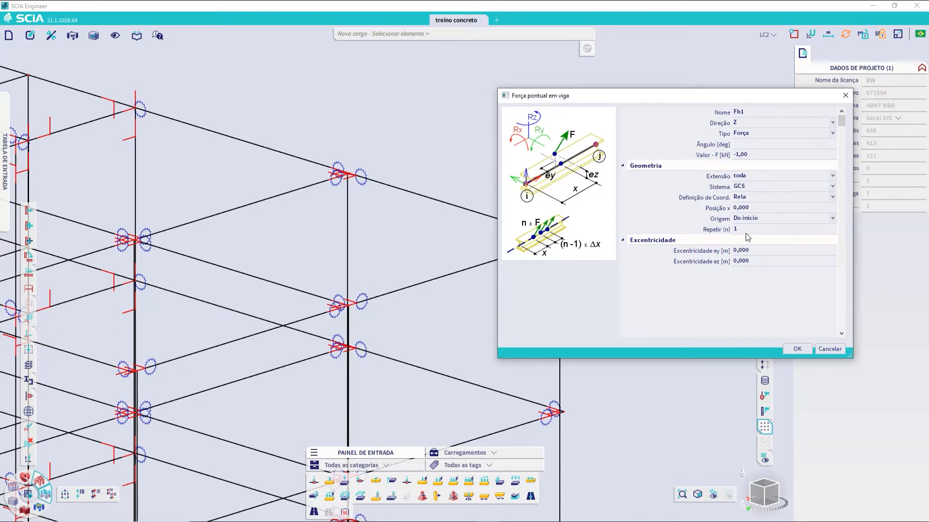
click(750, 155)
text(-10)
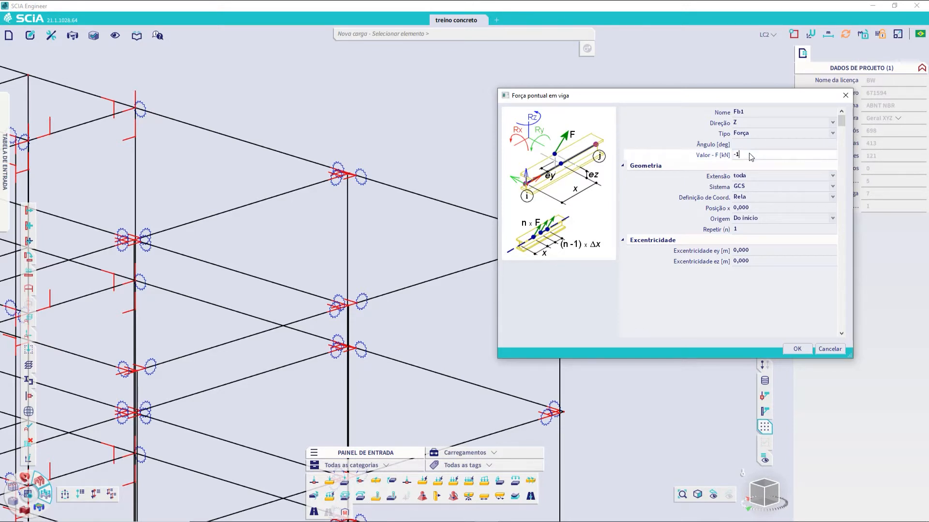
key(Return)
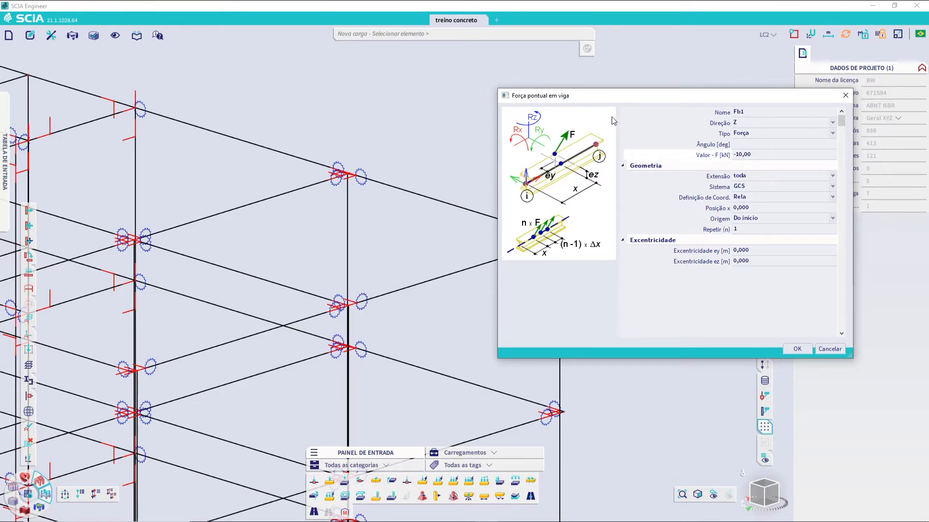
- Set the beam point force's relative position x to 0,5 and accept the load settings
drag(620, 96, 664, 105)
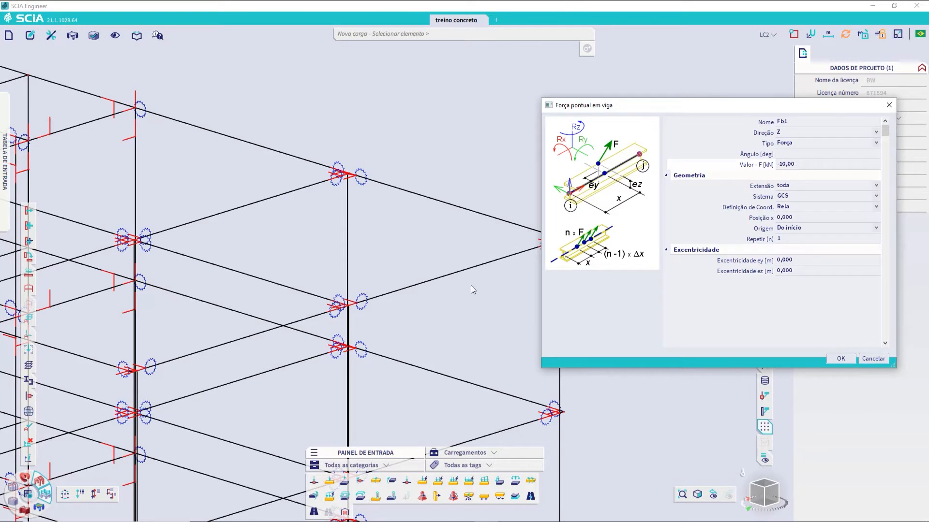
drag(780, 110, 732, 110)
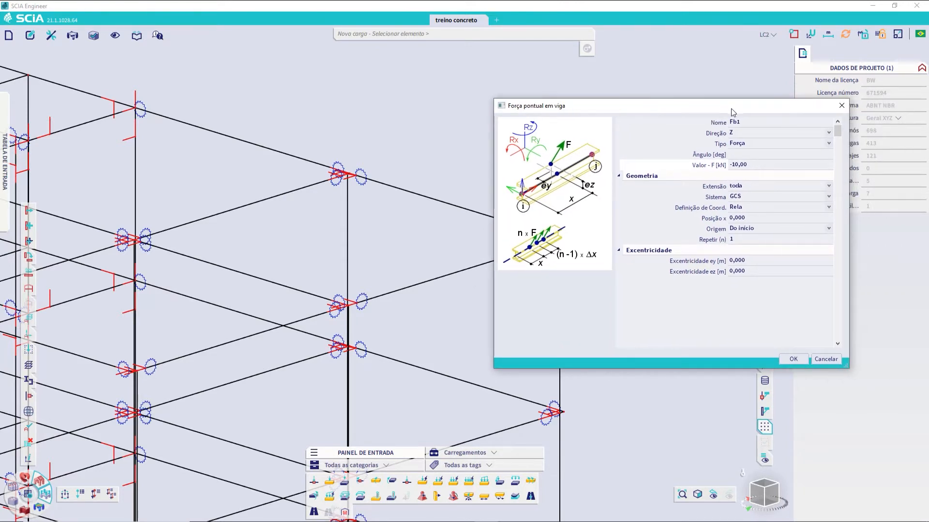
click(744, 208)
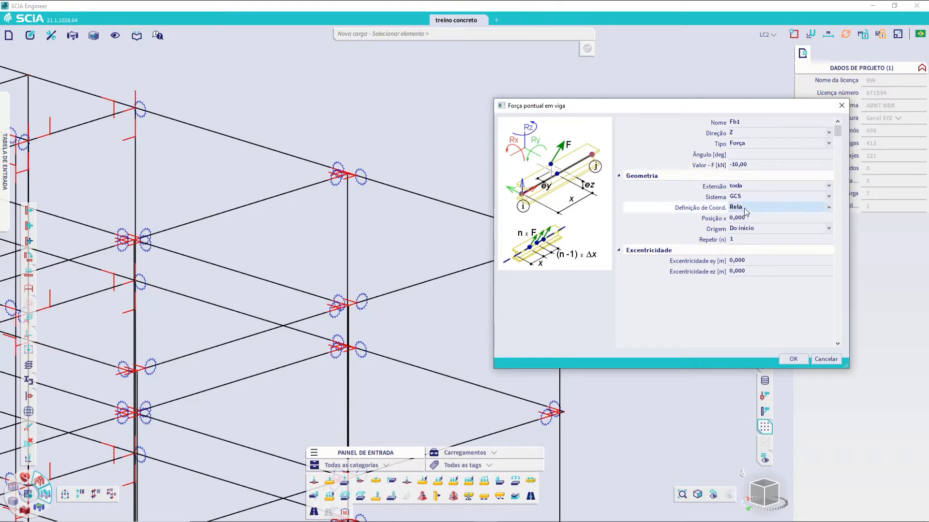
click(745, 224)
click(744, 219)
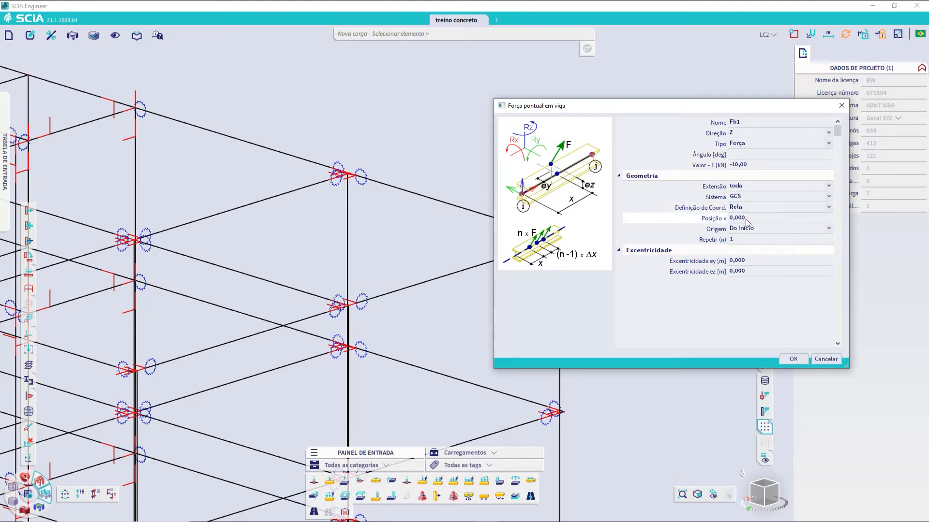
text(0,5)
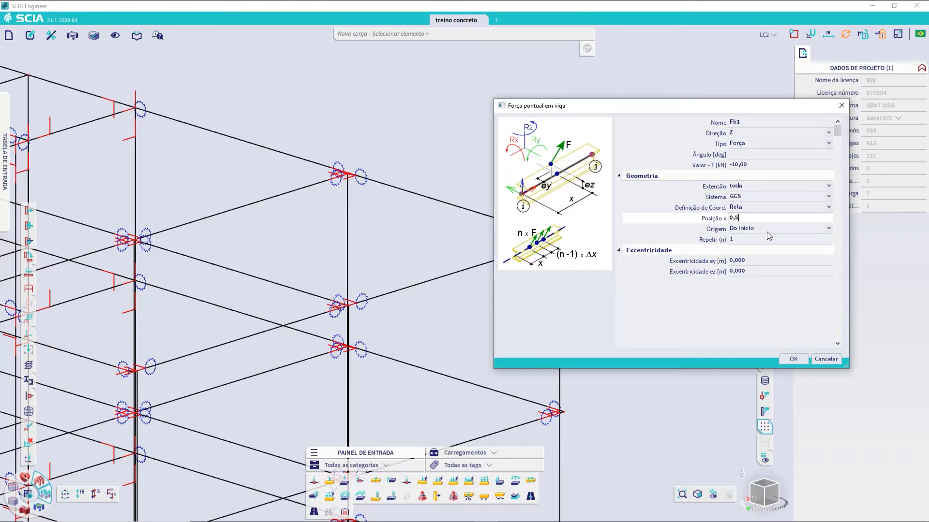
click(794, 359)
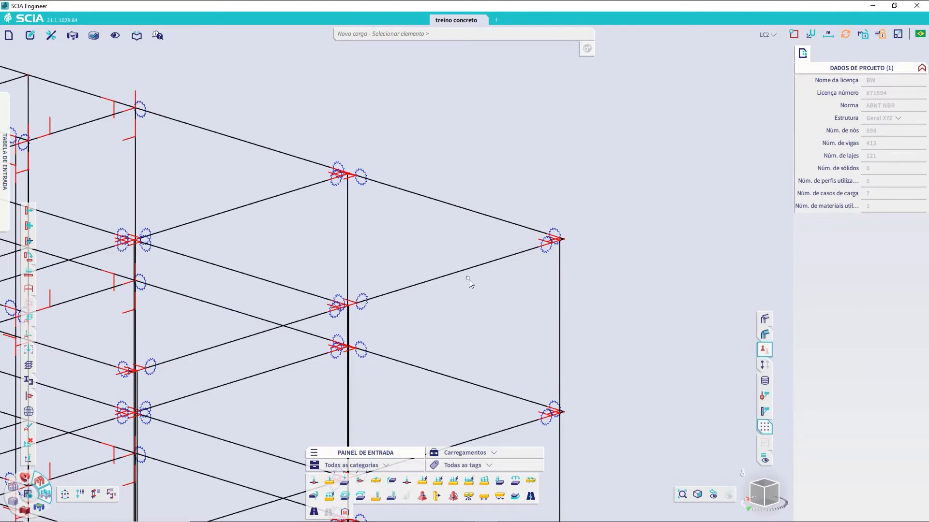
- Place the -10 kN point force at mid-span of the beam meeting the outer corner and end the load command
click(452, 239)
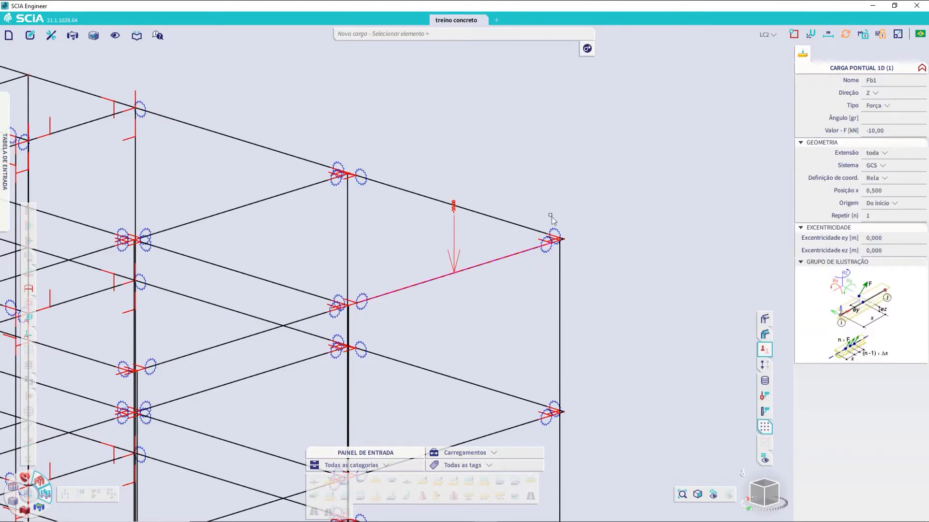
key(Escape)
key(Escape)
scroll(459, 246, up, 1)
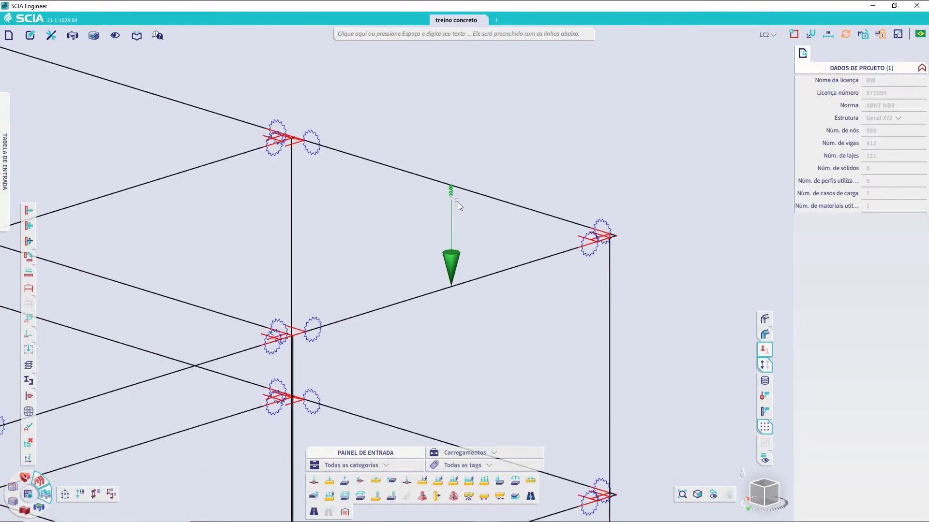
- Switch the beam point load to absolute coordinates (Abso), with position x at 2 m and origin Do fim
click(454, 196)
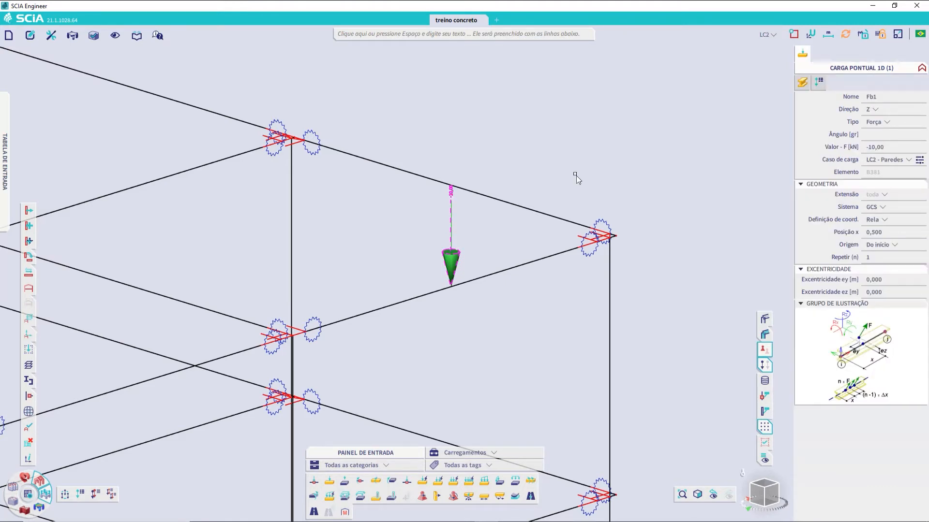
click(898, 221)
click(883, 230)
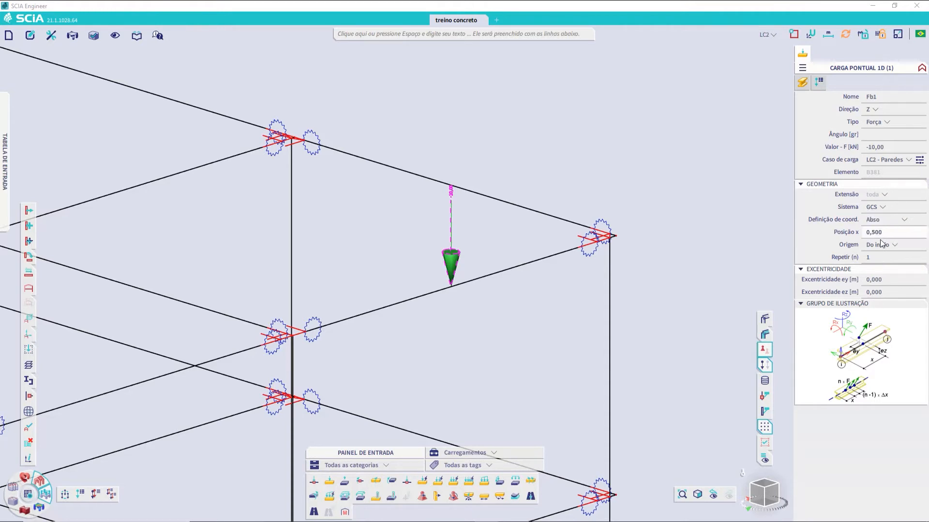
click(892, 233)
click(892, 245)
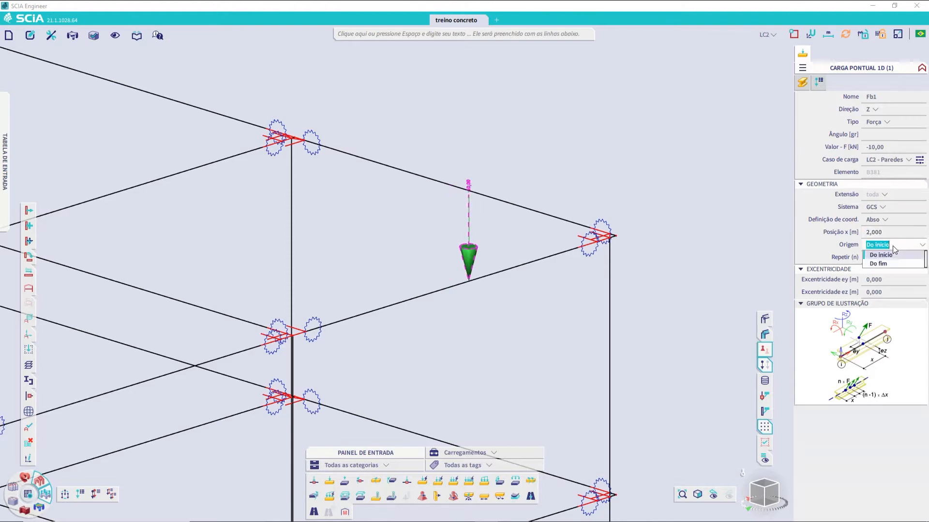
click(881, 264)
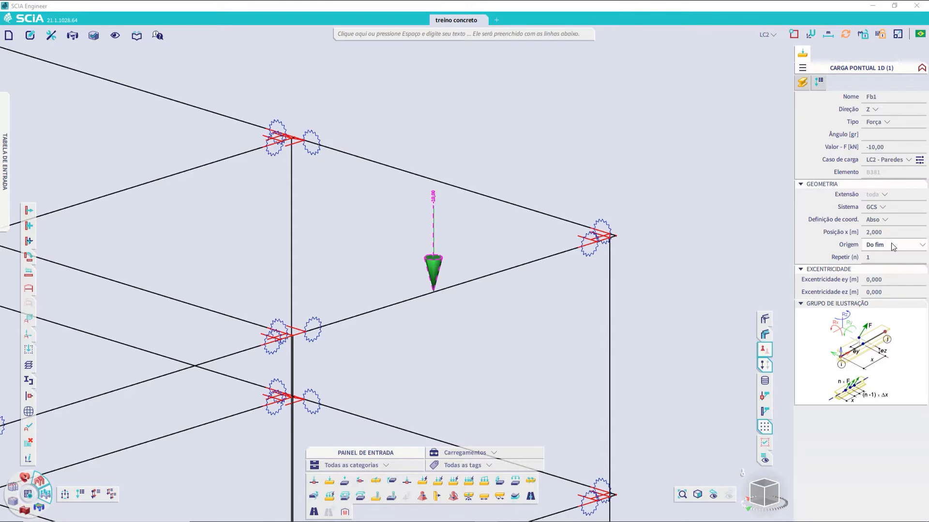
- Display the local axes of 1D elements through the visualization settings for all entities
right_click(521, 136)
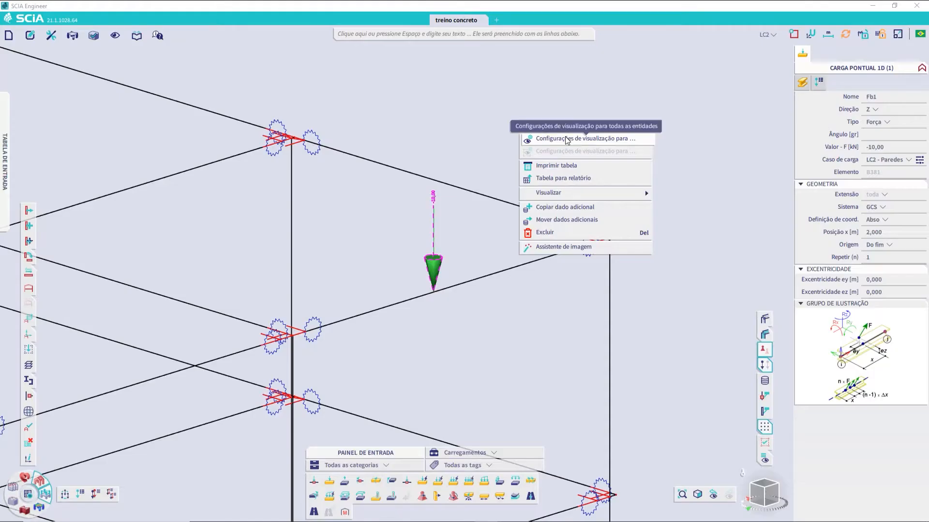
click(567, 139)
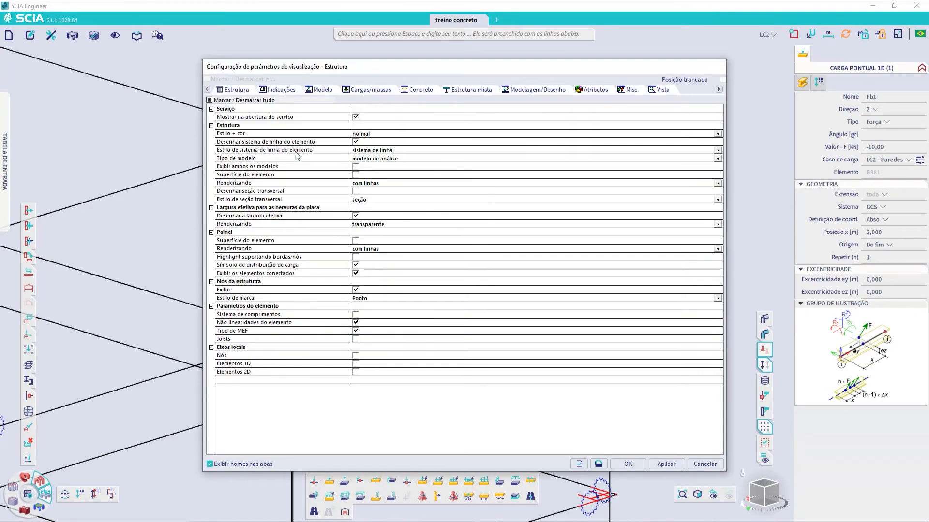
click(355, 363)
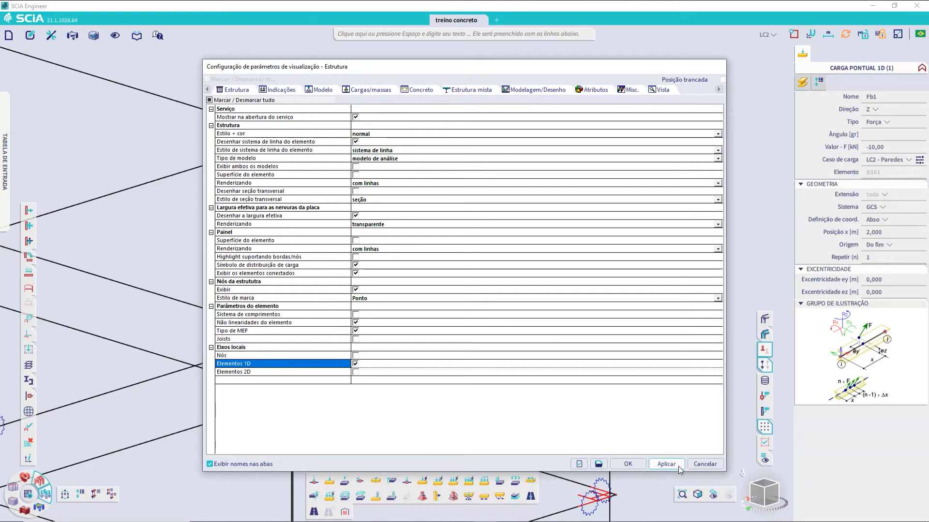
click(636, 465)
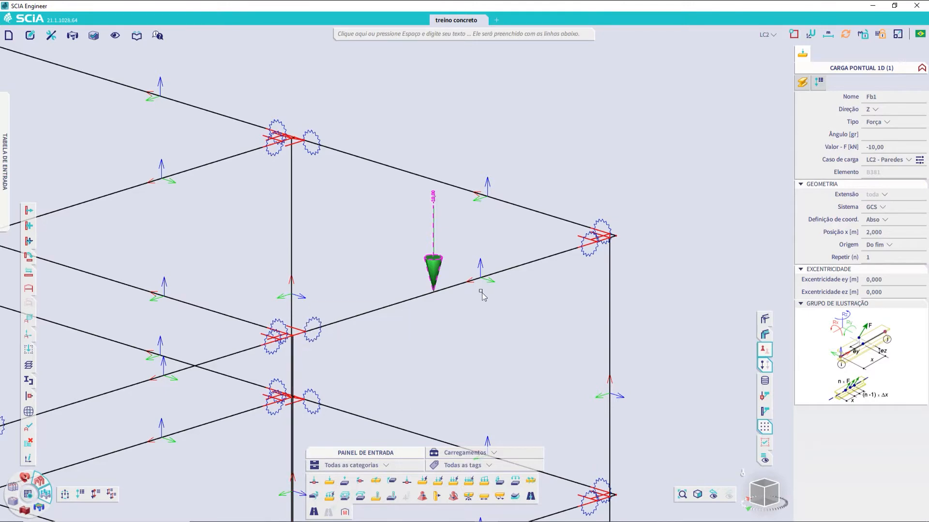
- Hide the local axes of the 1D elements again in the visualization settings
right_click(585, 163)
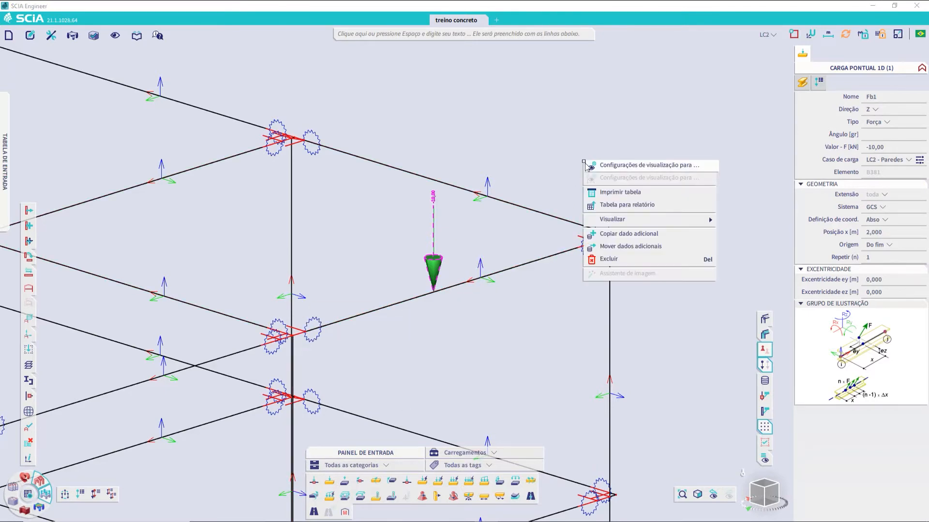
click(615, 163)
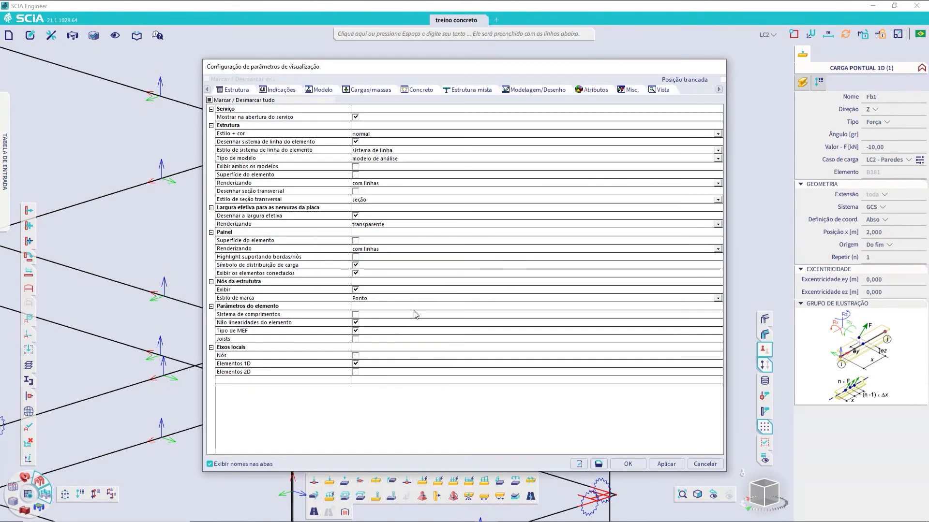
click(356, 363)
click(628, 464)
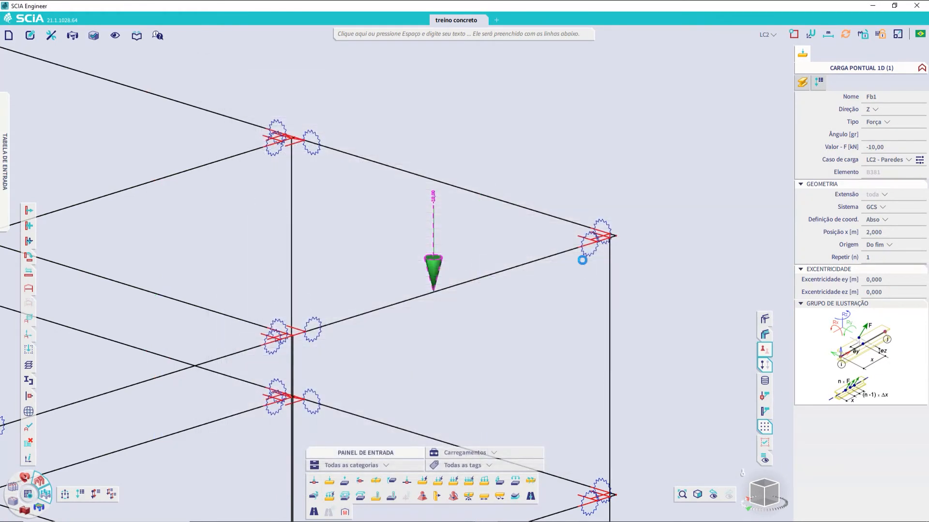
- Set the beam point load's position x to 1 m and its repetition count to 2
click(888, 236)
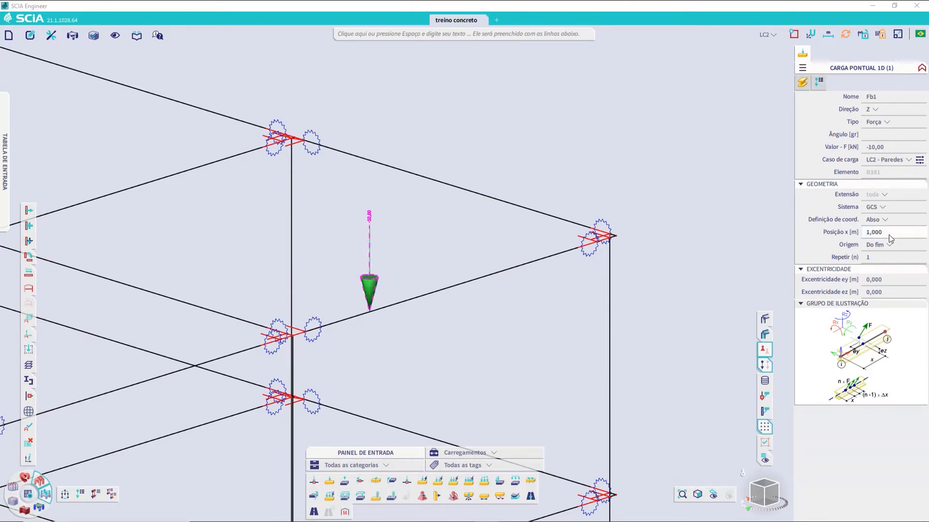
click(881, 258)
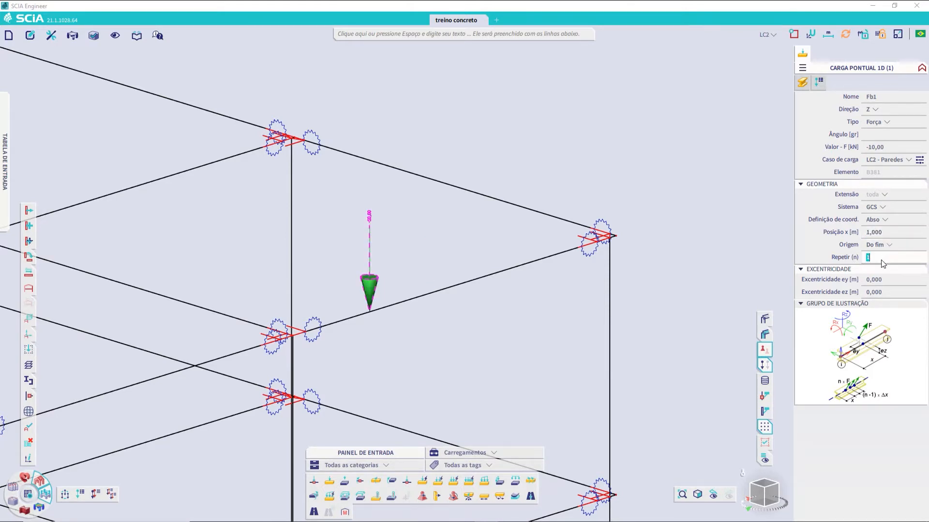
text(2)
key(Return)
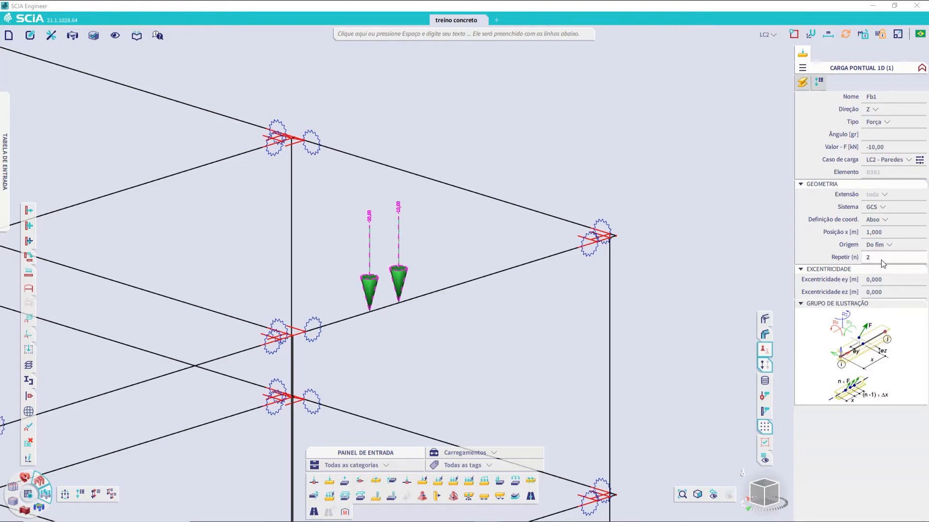
- Set the repeated load's Delta x spacing to 0,5 m and increase its repetitions to 4
click(884, 271)
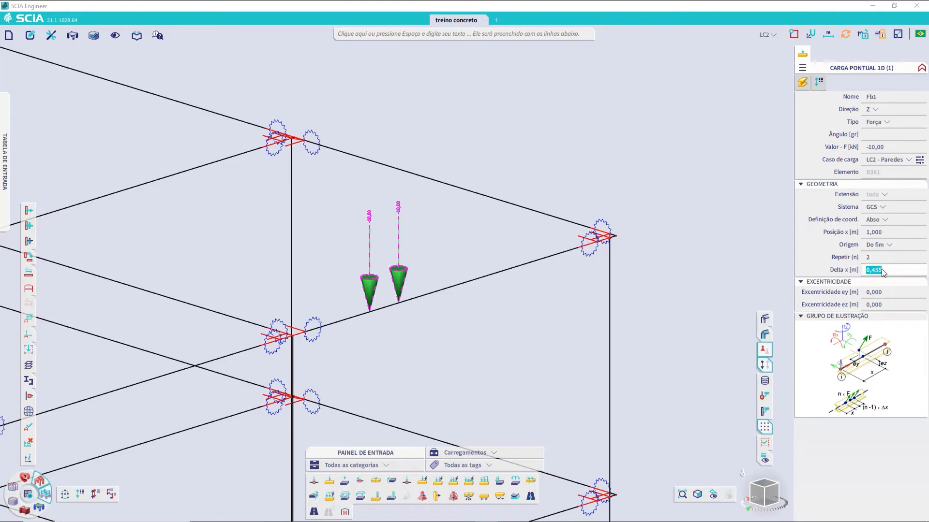
text(0,5)
key(Return)
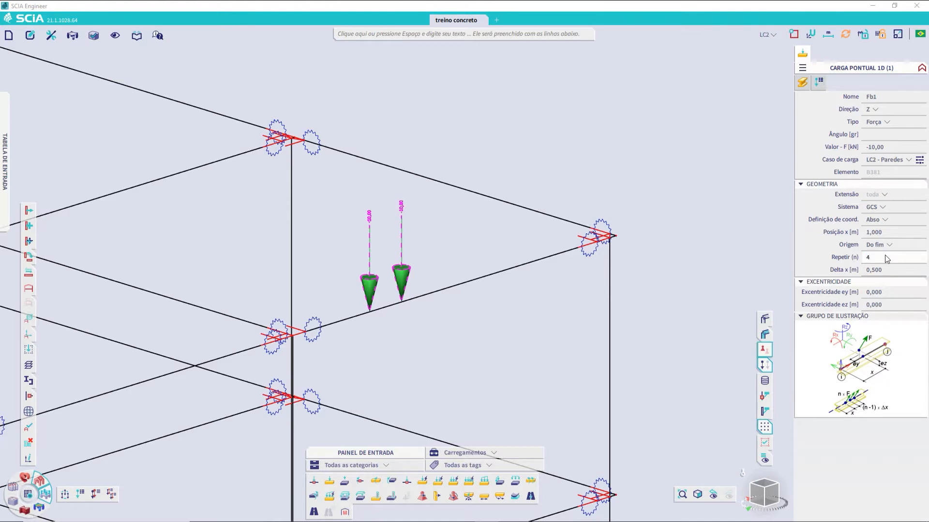
click(884, 254)
text(4)
key(Return)
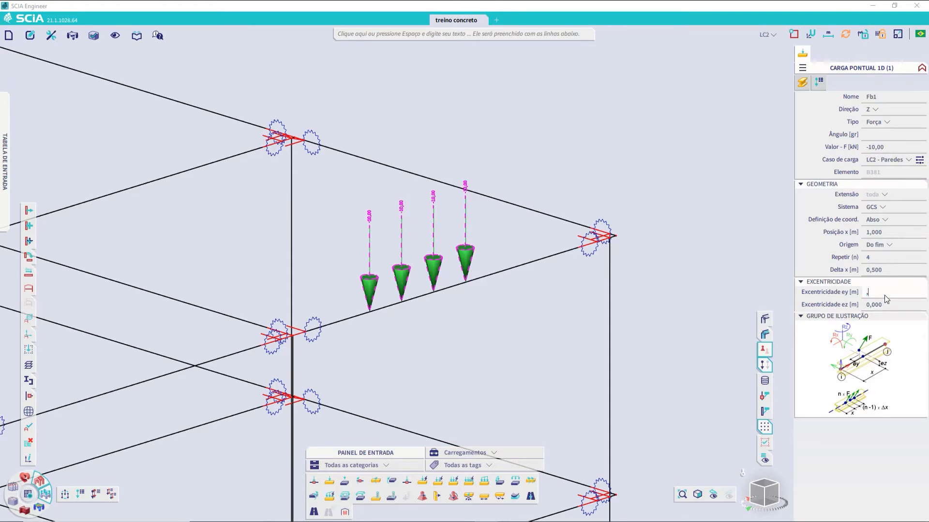
- Set the point load's eccentricity ey to 0,5 m and inspect the offset arrows from another angle
click(884, 292)
text(,5)
key(Return)
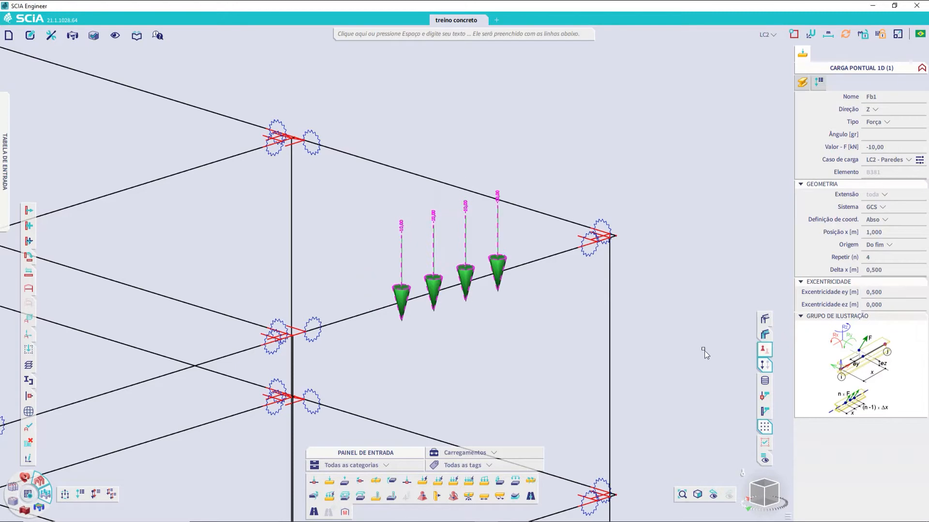
ctrl+right_drag(461, 335, 486, 330)
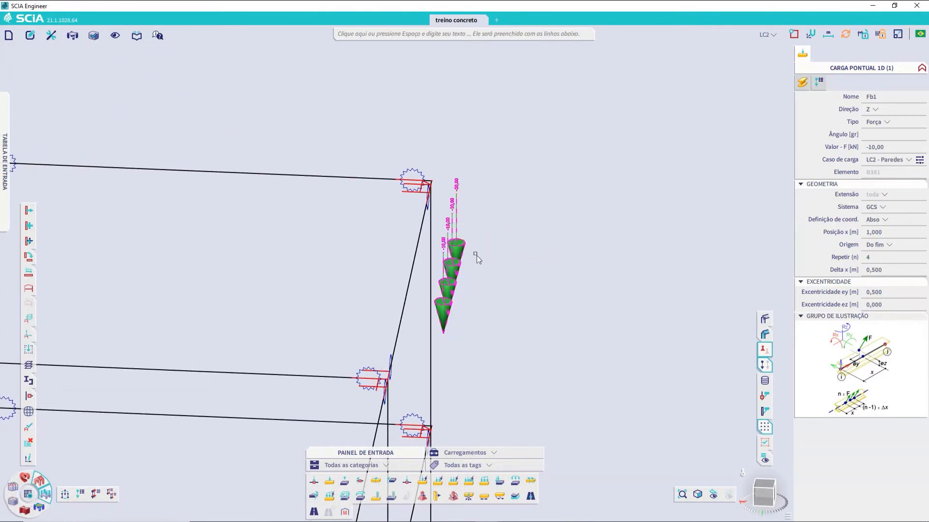
ctrl+right_drag(376, 314, 528, 295)
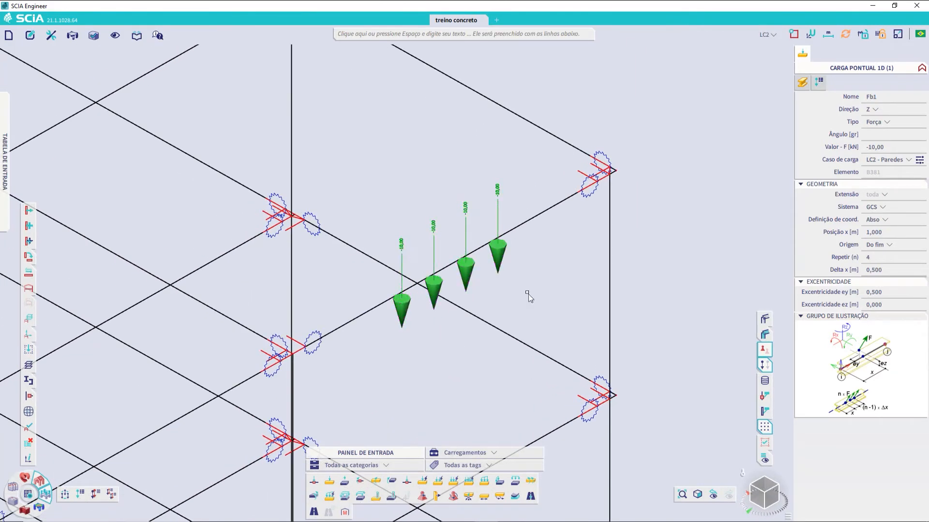
- Delete the repeated point load from the beam and confirm the removal
click(469, 229)
key(Delete)
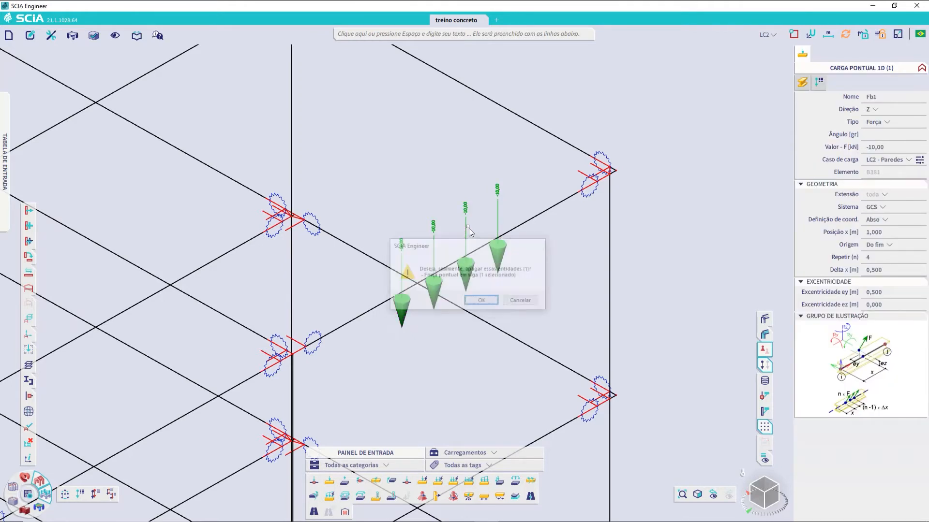
key(Return)
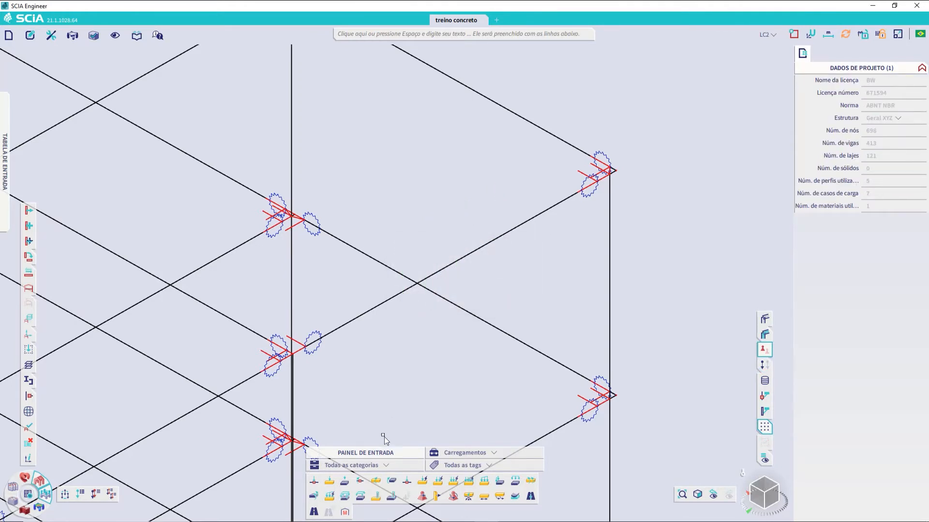
- Review the nodal moment settings and place a -10 kN force on the beam, repeated 4 times from relative position 0,2 with Delta x 0,2
click(361, 481)
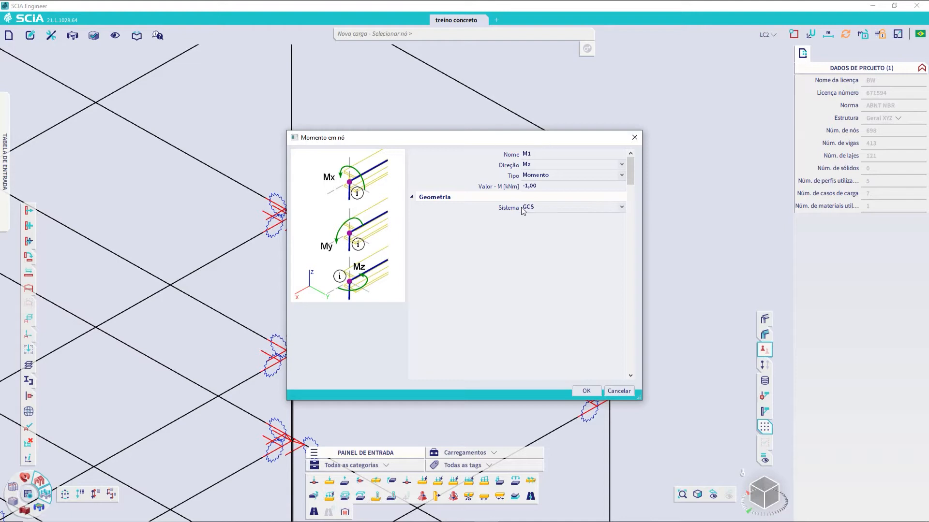
click(586, 390)
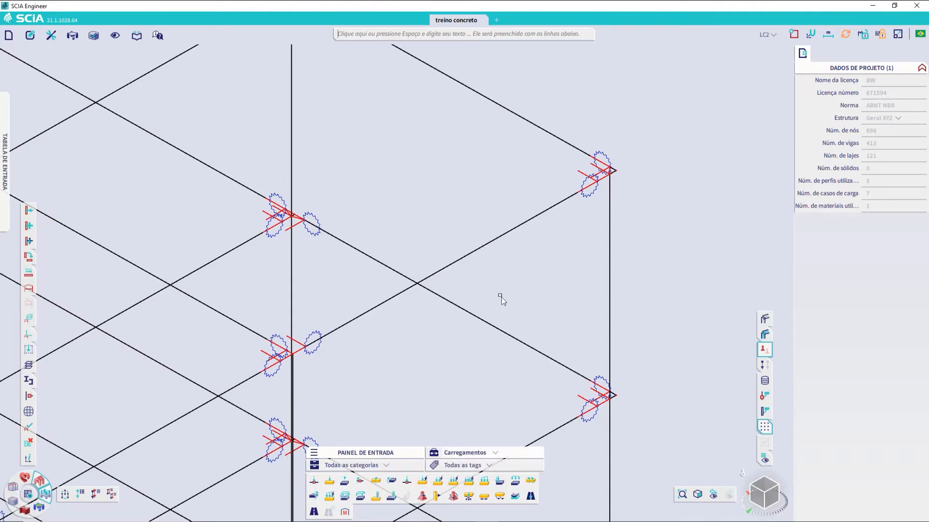
click(475, 253)
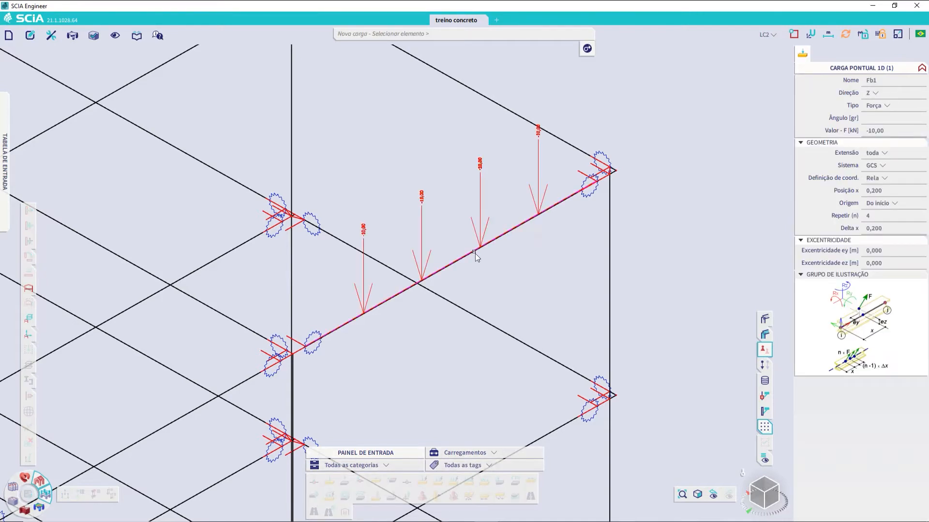
key(Escape)
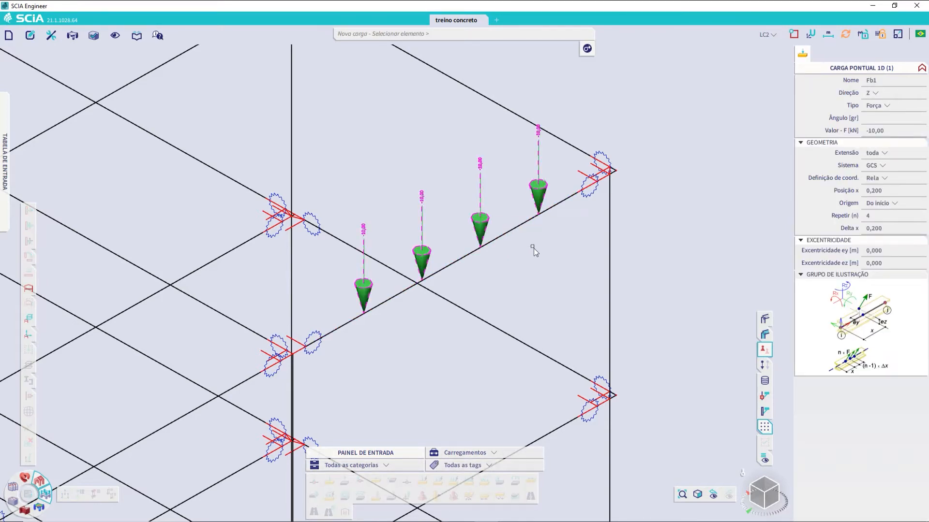
- Delete the set of four evenly spaced point forces from the beam
click(535, 192)
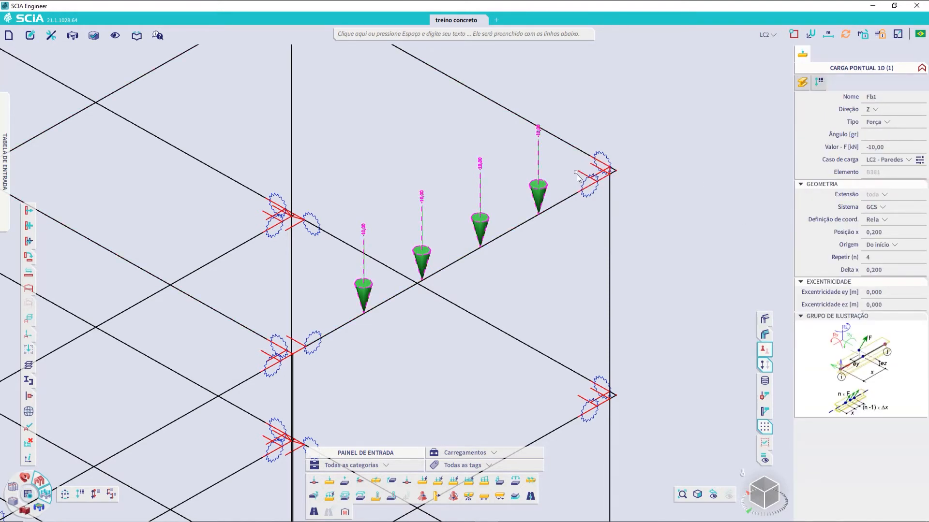
key(Delete)
click(477, 300)
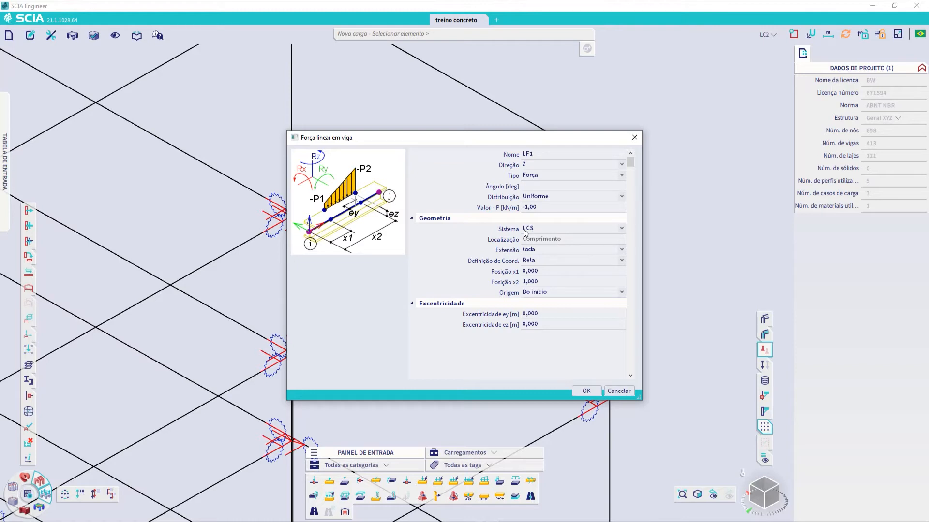
- Place a uniform linear force of -10 kN/m in direction Z over the beam's full length, using the LCS system
drag(512, 139, 495, 327)
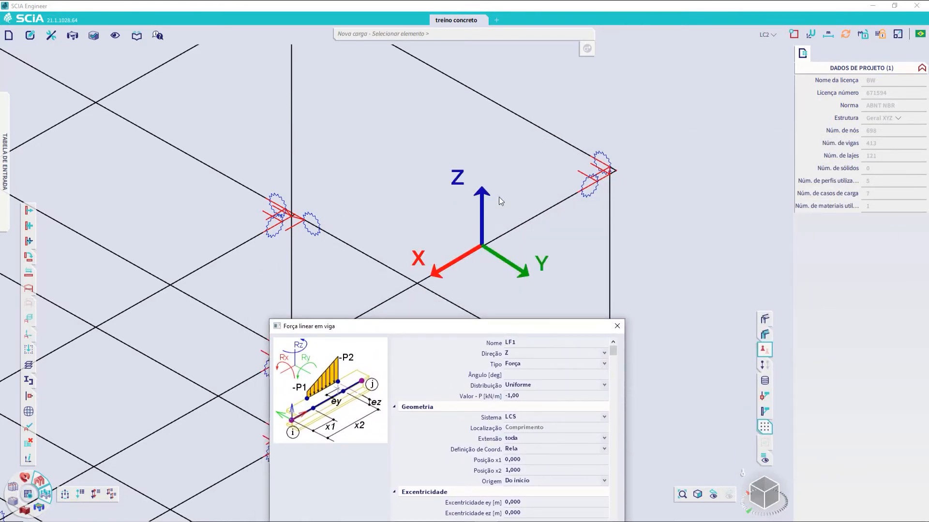
drag(495, 334, 499, 139)
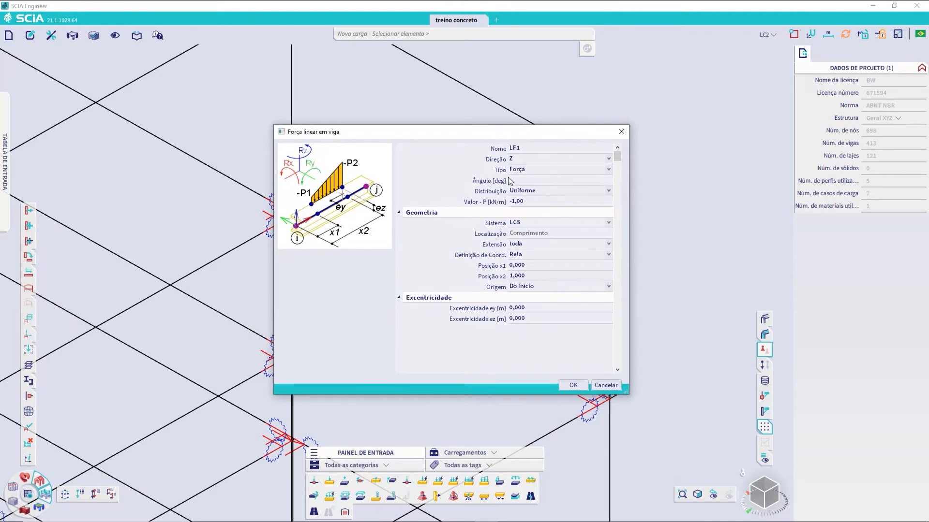
click(516, 225)
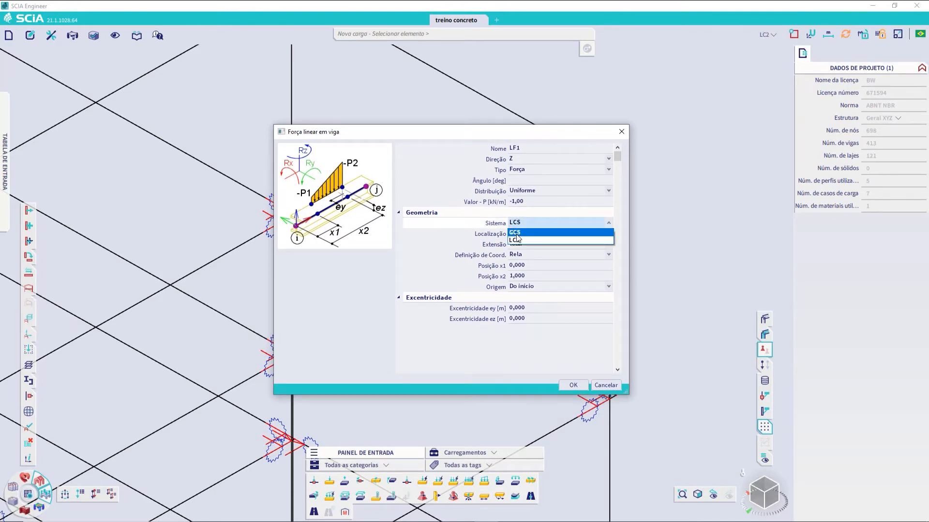
click(516, 225)
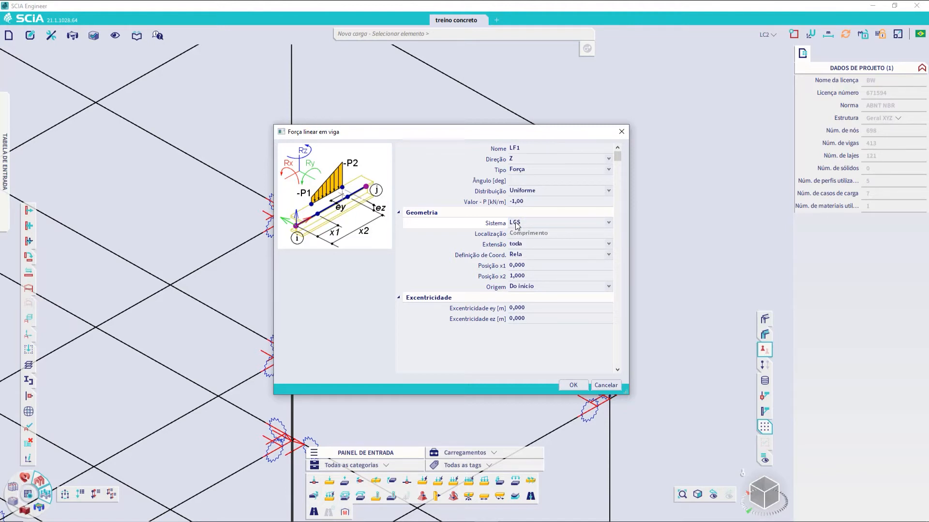
click(529, 201)
text(-10)
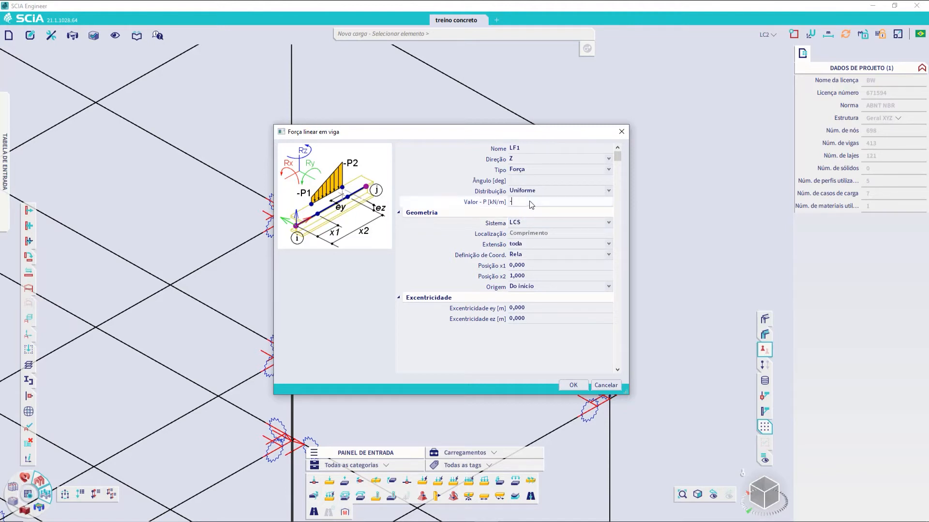
key(Return)
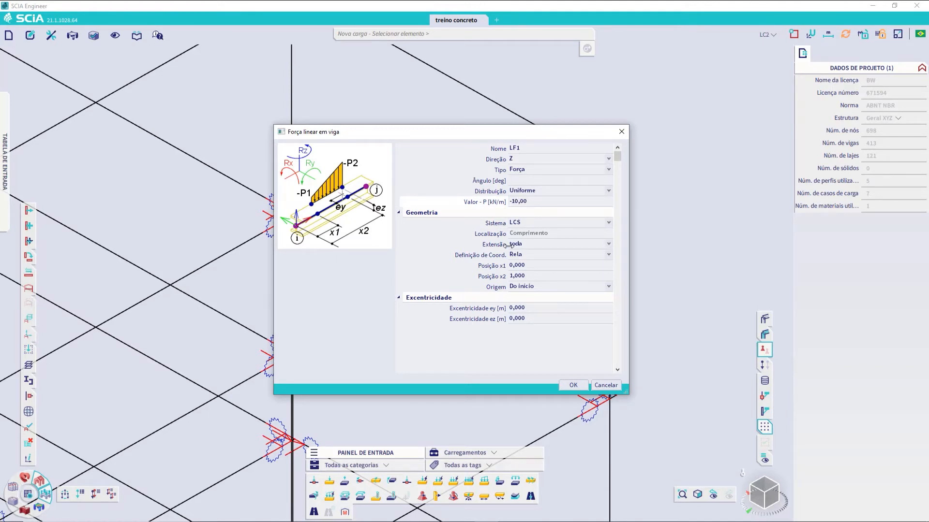
click(573, 385)
click(489, 244)
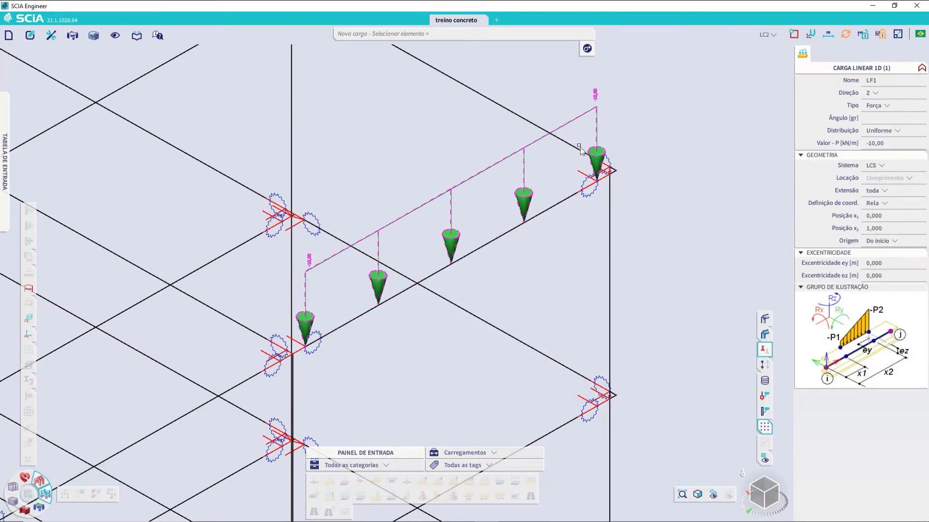
key(Escape)
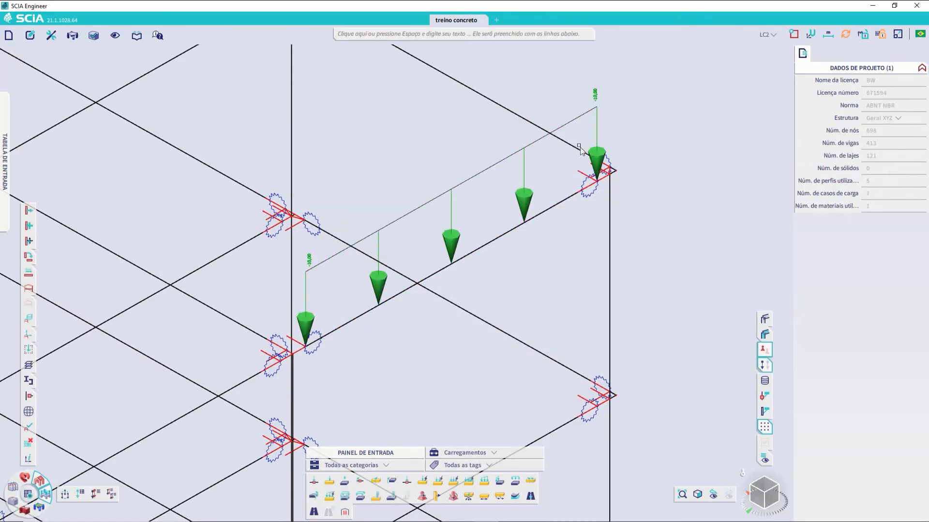
- Limit the beam's linear force to relative positions x1 0,25 and x2 0,5
click(445, 197)
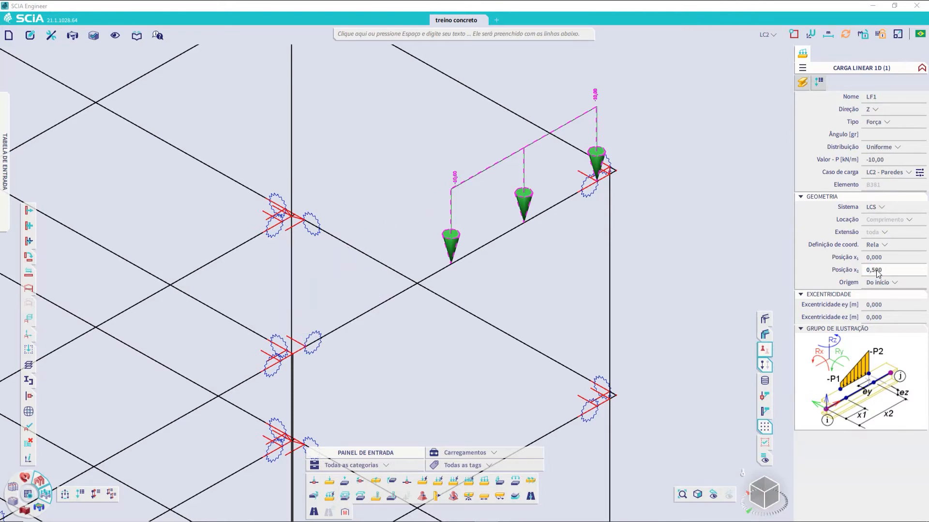
click(886, 258)
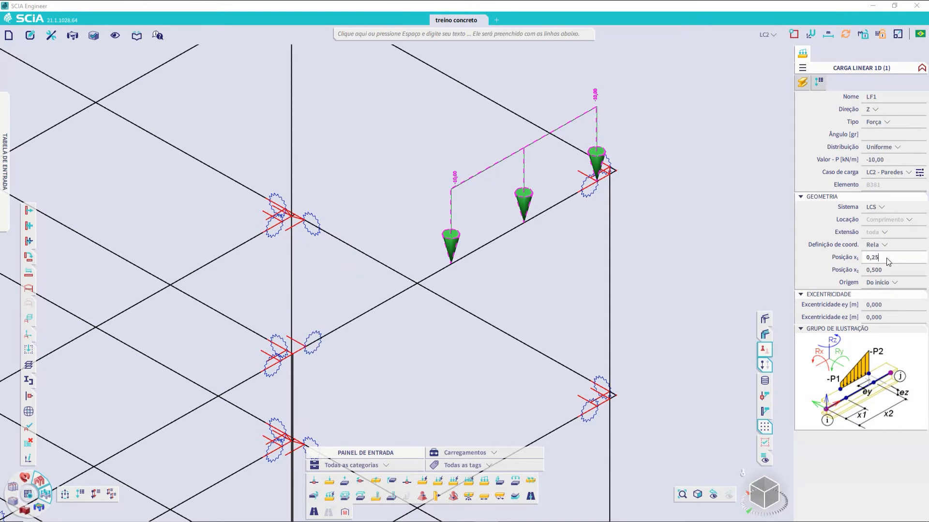
key(Return)
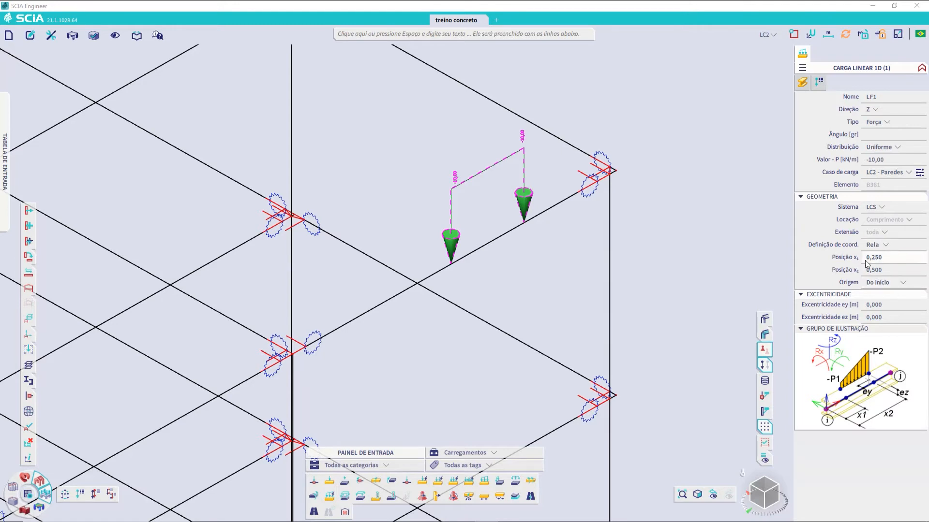
- Switch the linear force's coordinate definition to absolute and set x1 to 1 m and x2 to 3 m
click(896, 246)
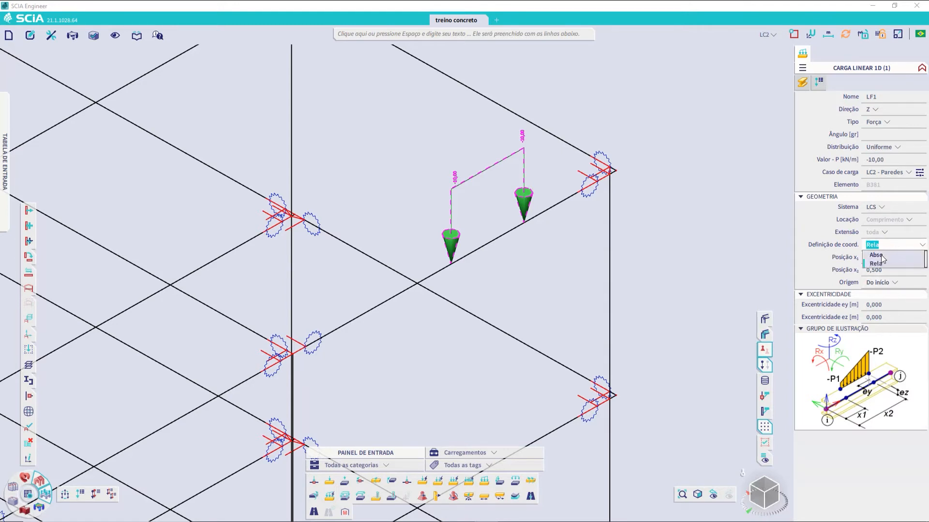
click(881, 254)
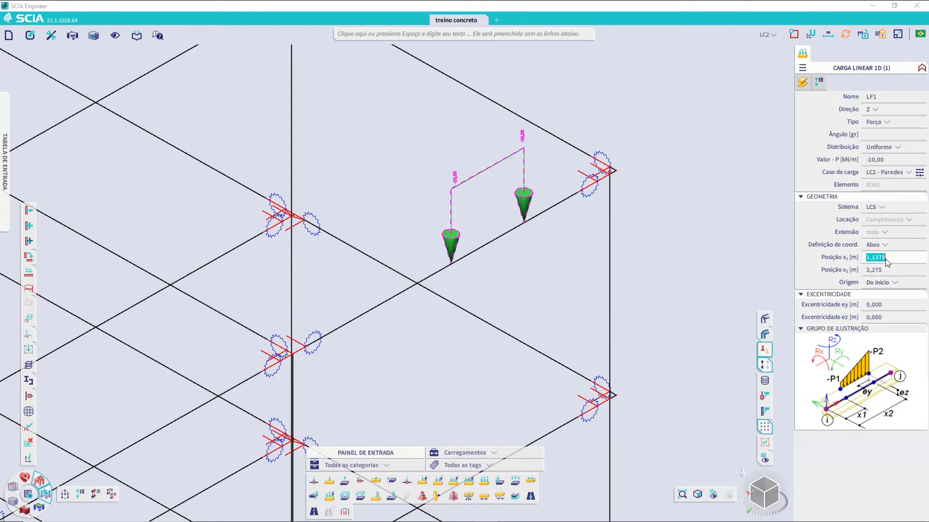
key(Return)
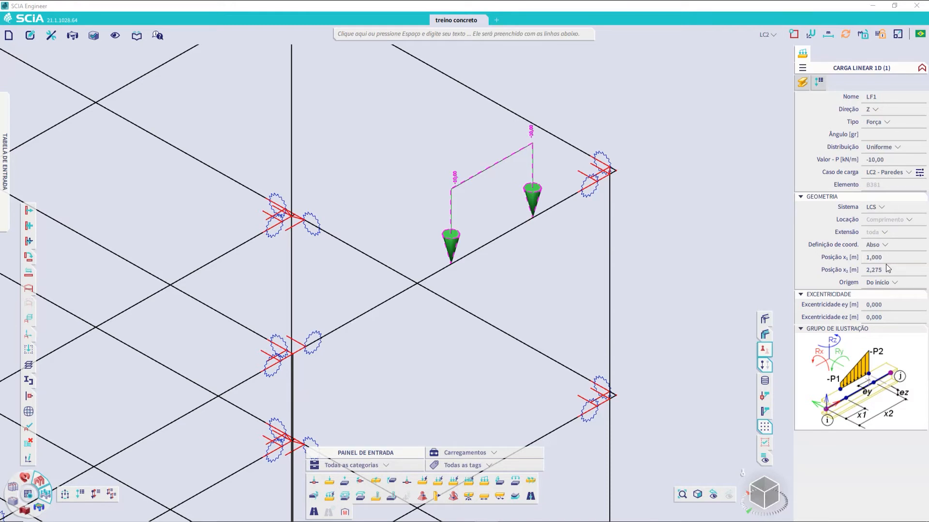
click(887, 269)
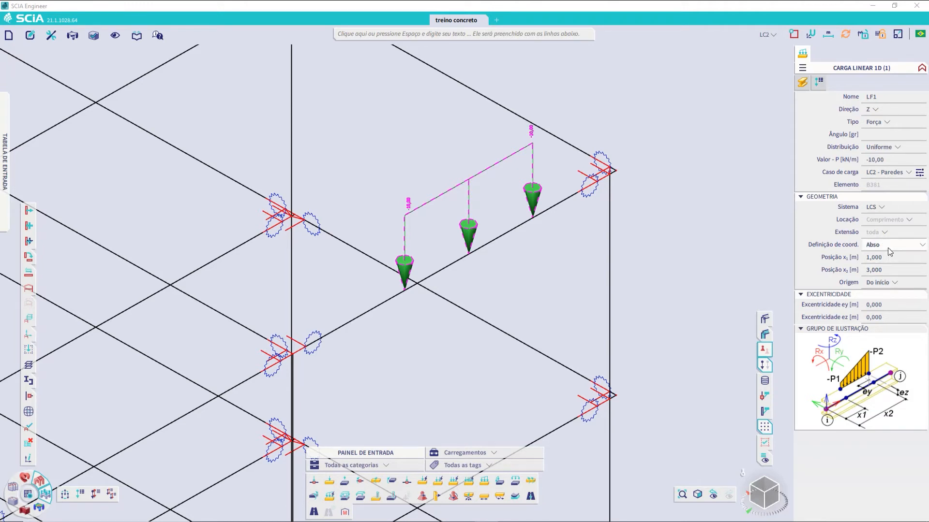
- Return the linear force to relative coordinates with x1 0 and x2 1, and set its eccentricity ey to 0,5 m
click(887, 248)
click(886, 265)
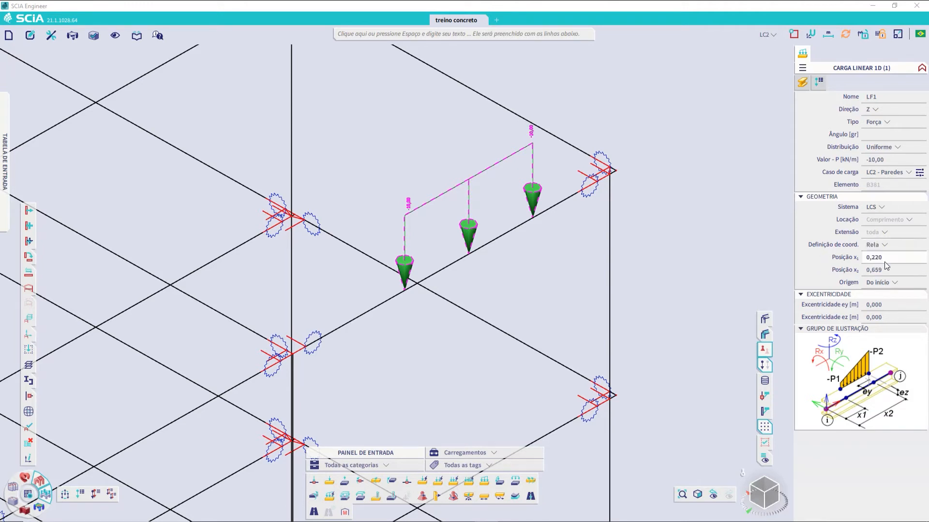
click(885, 258)
text(00)
key(Tab)
text(1)
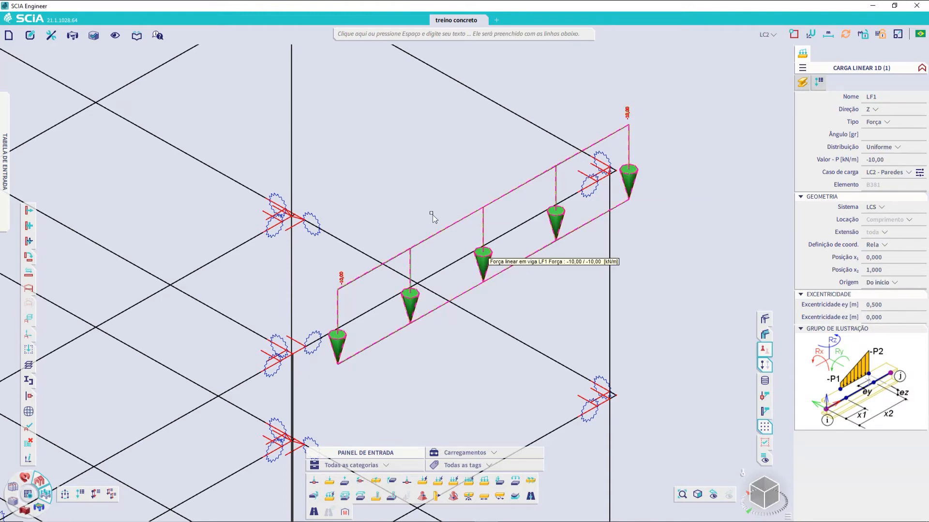
key(Escape)
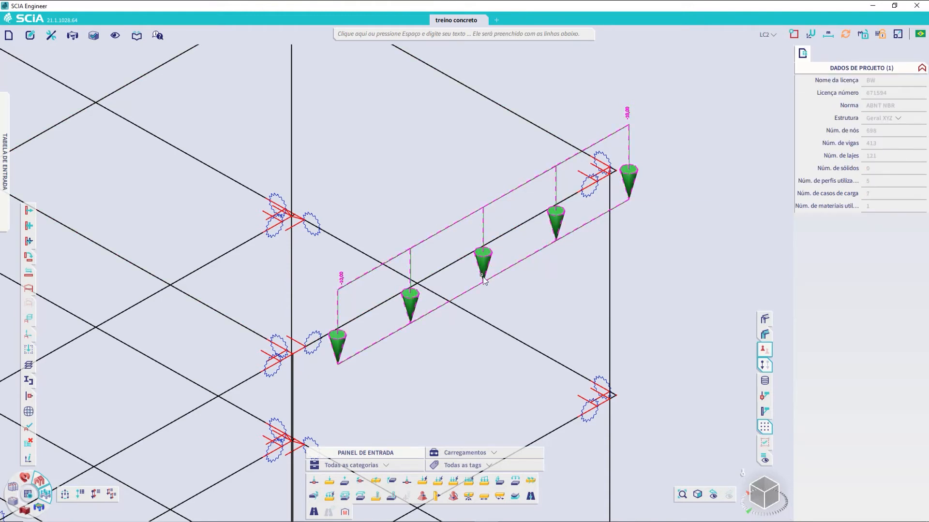
- Give the linear force a trapezoidal distribution with P2 at -20 kN/m, and delete the load from the beam
click(483, 278)
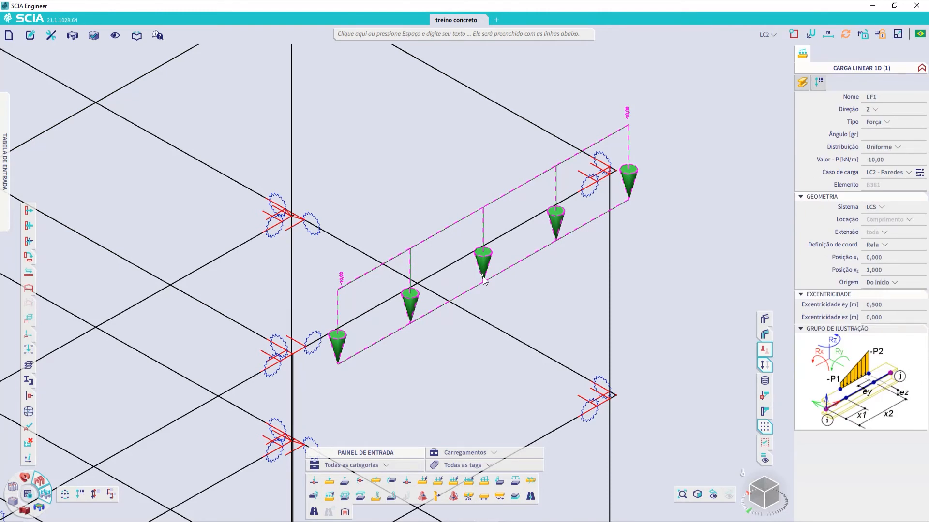
click(896, 149)
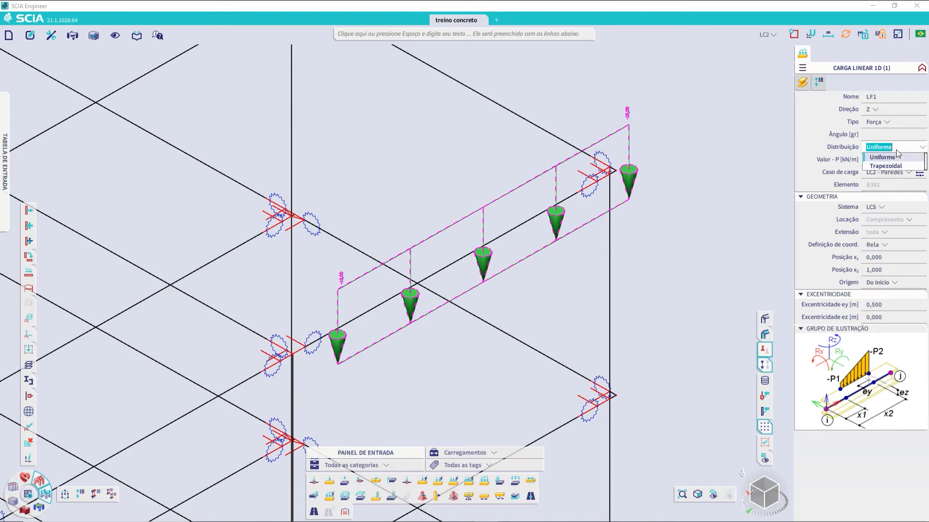
click(893, 166)
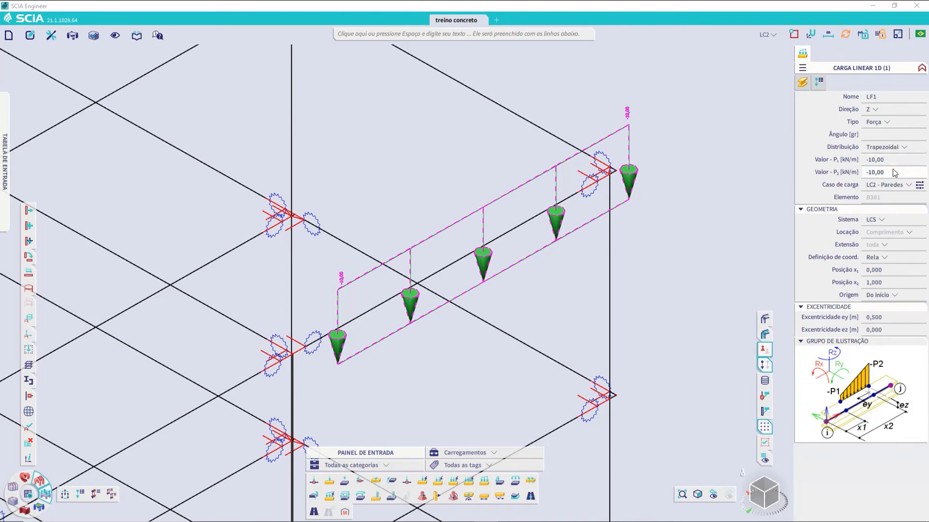
click(893, 172)
text(-20)
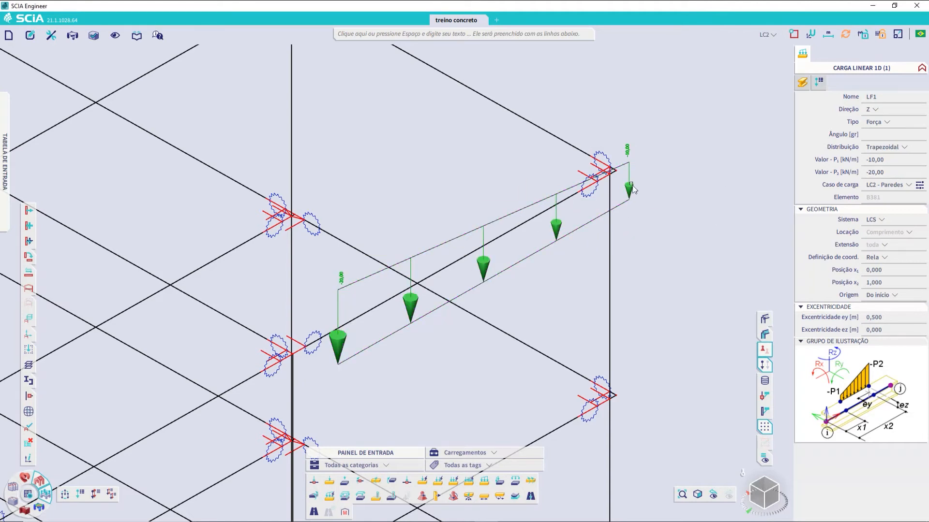
key(Delete)
key(Return)
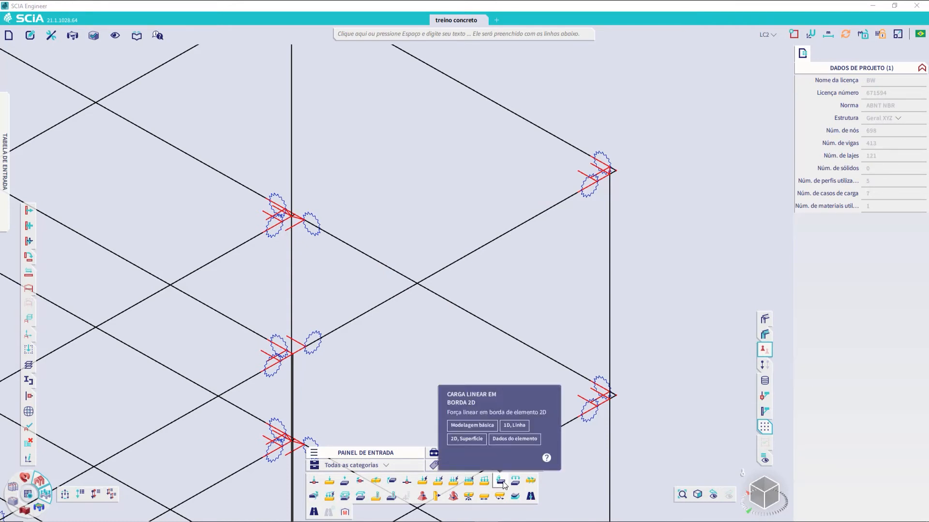
- Place a uniform linear force of -1 kN/m in direction Z along the slab's outer edge, using the LCS system
click(501, 482)
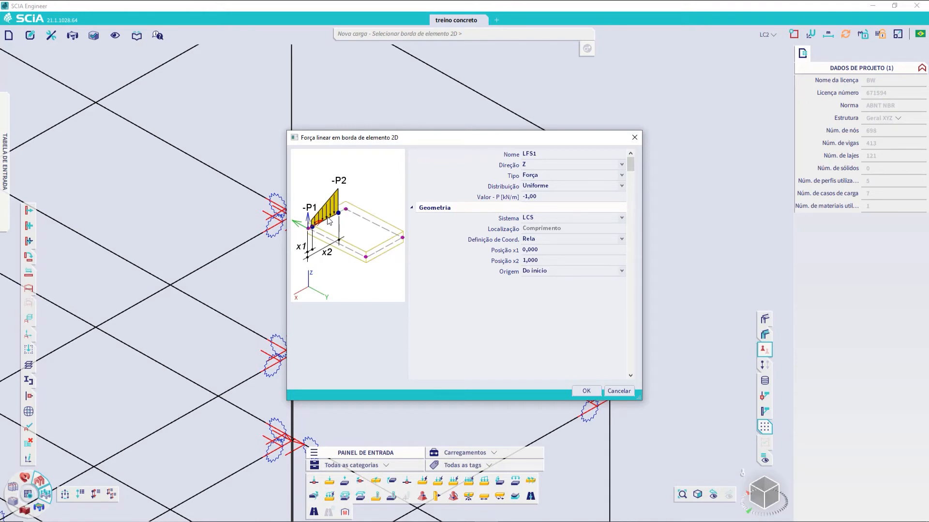
click(538, 204)
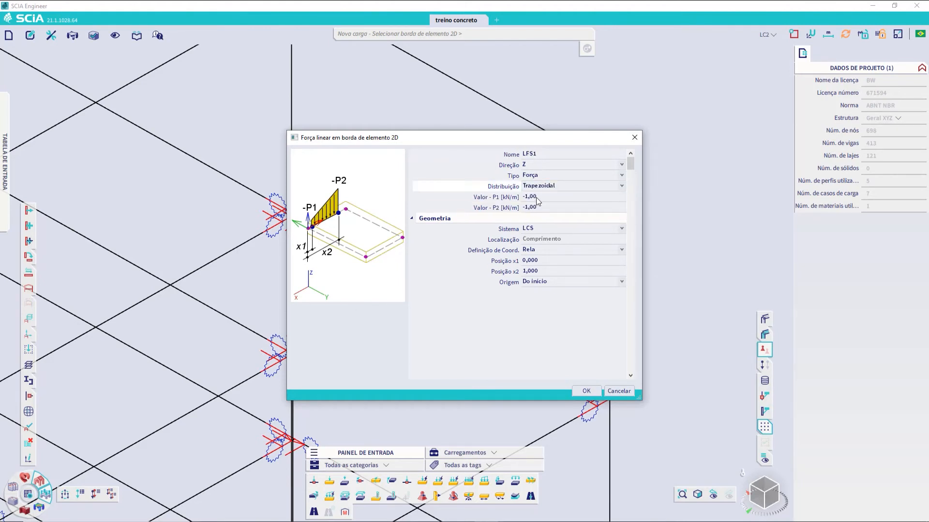
click(571, 186)
click(537, 195)
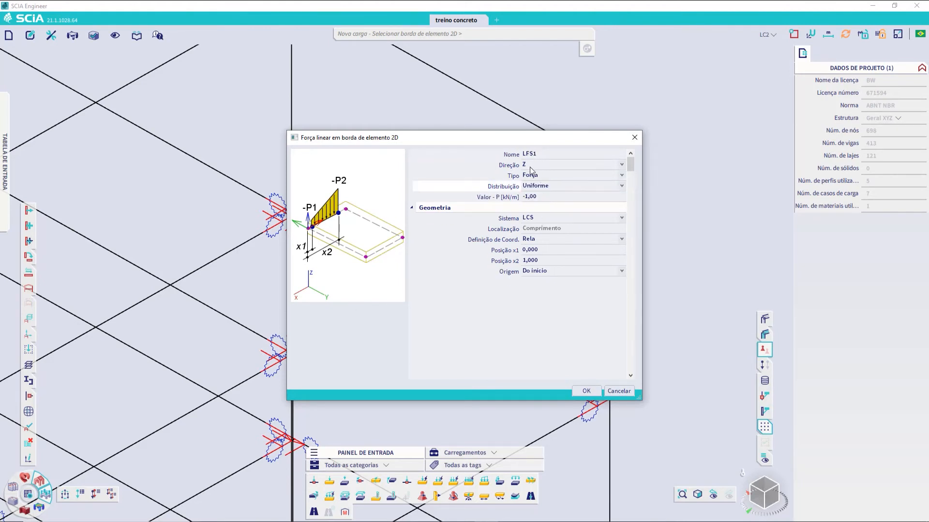
click(531, 218)
click(530, 220)
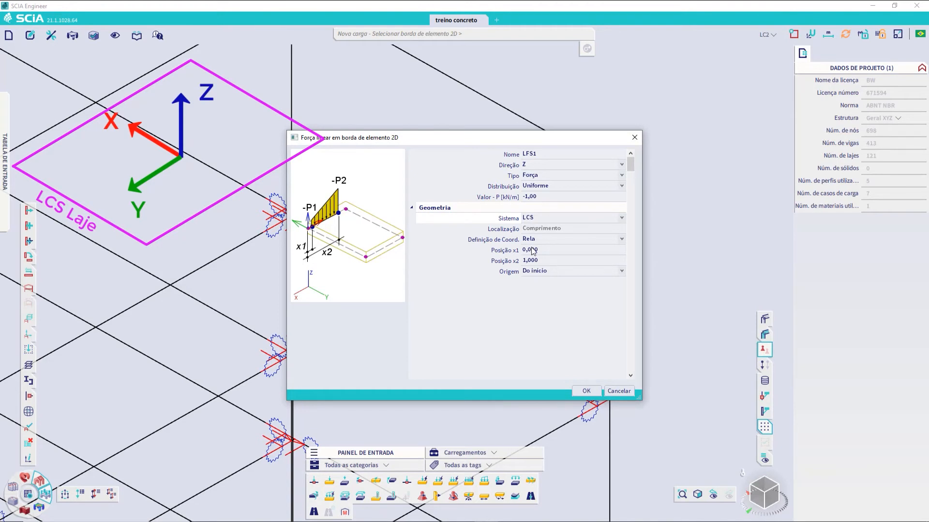
click(585, 391)
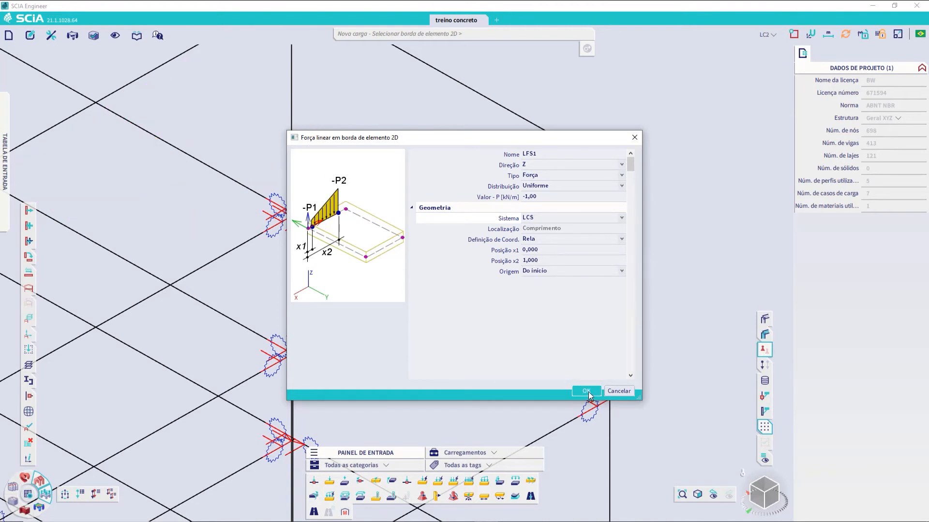
click(524, 120)
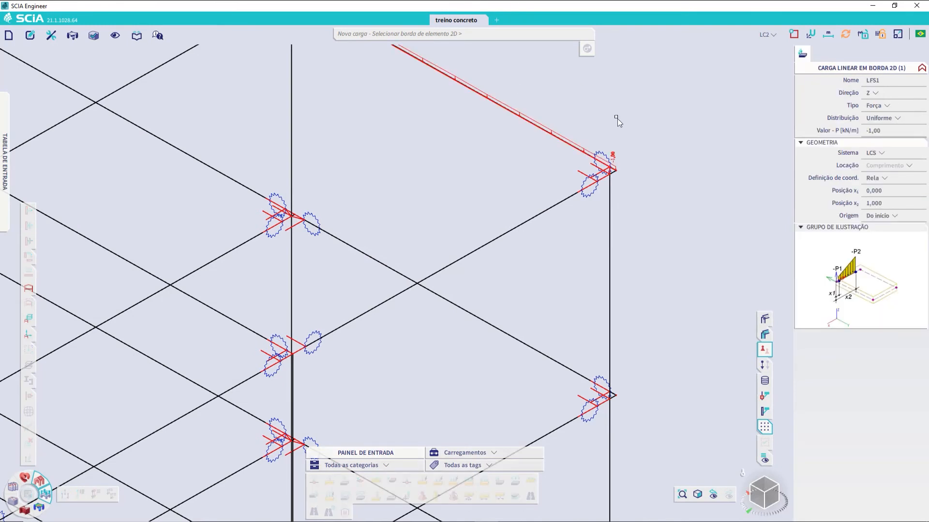
middle_drag(617, 118, 624, 190)
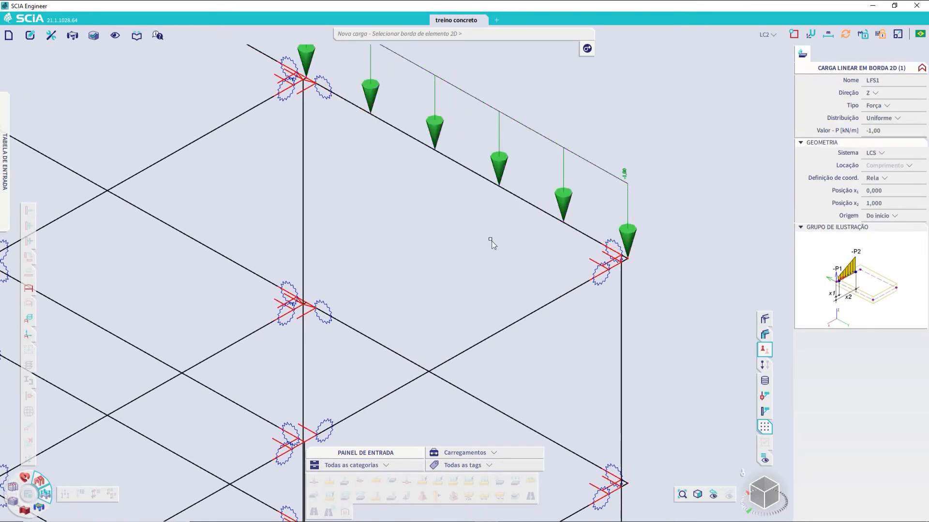
key(Escape)
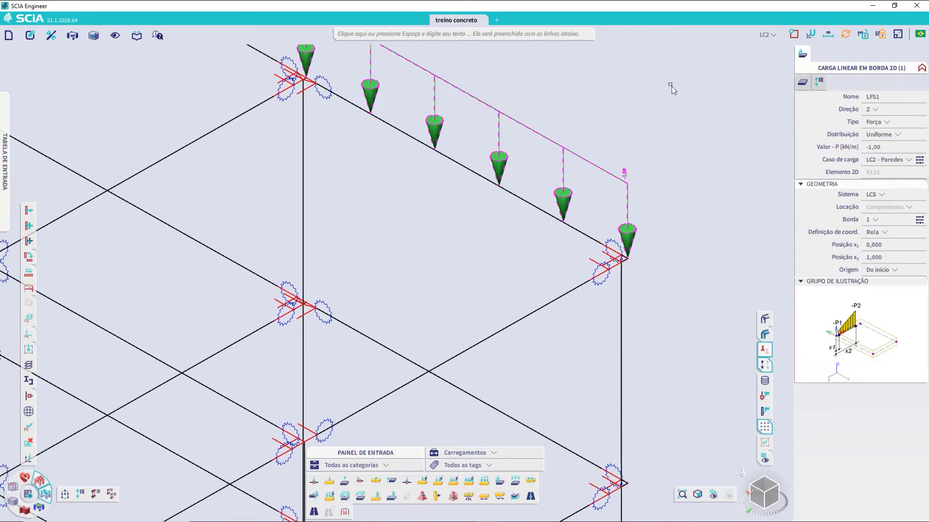
- Delete the linear edge force from the slab and confirm the removal
key(Delete)
key(Return)
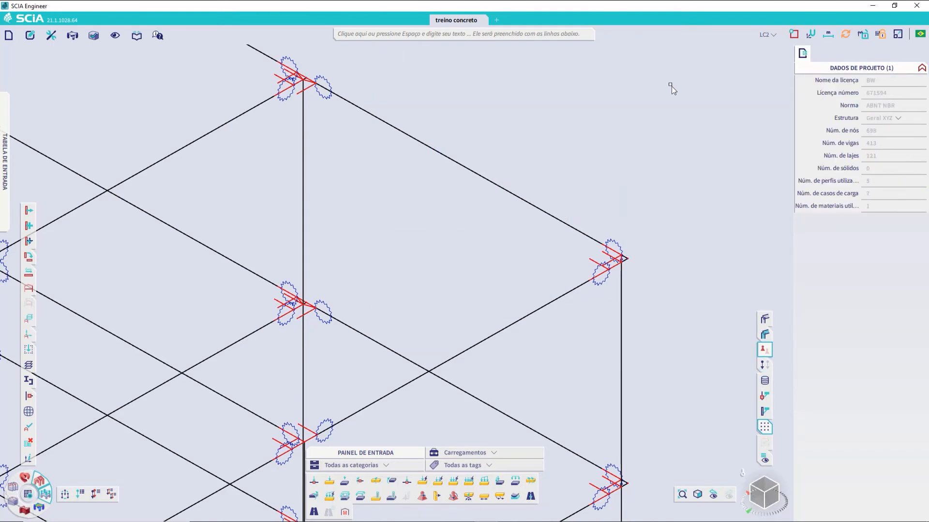
- Review the settings of the linear moment on a beam and close them without placing a load
click(531, 482)
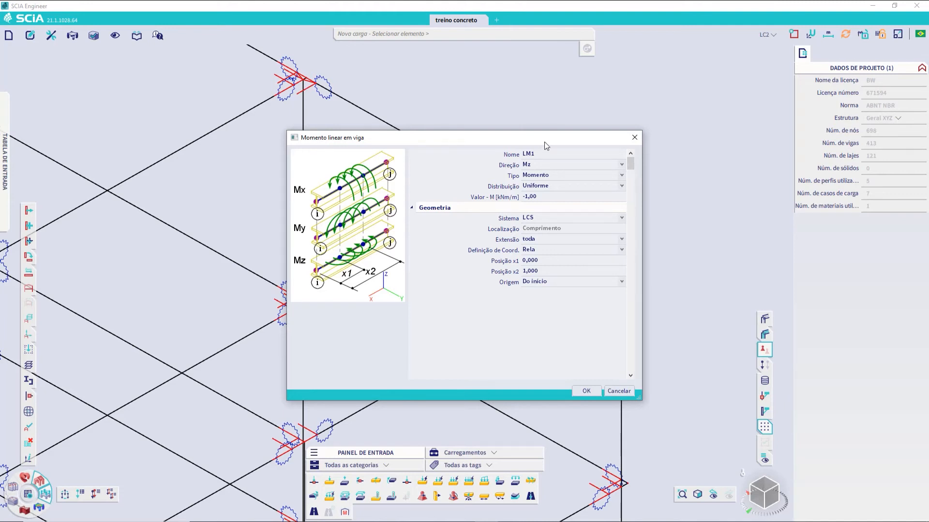
click(618, 391)
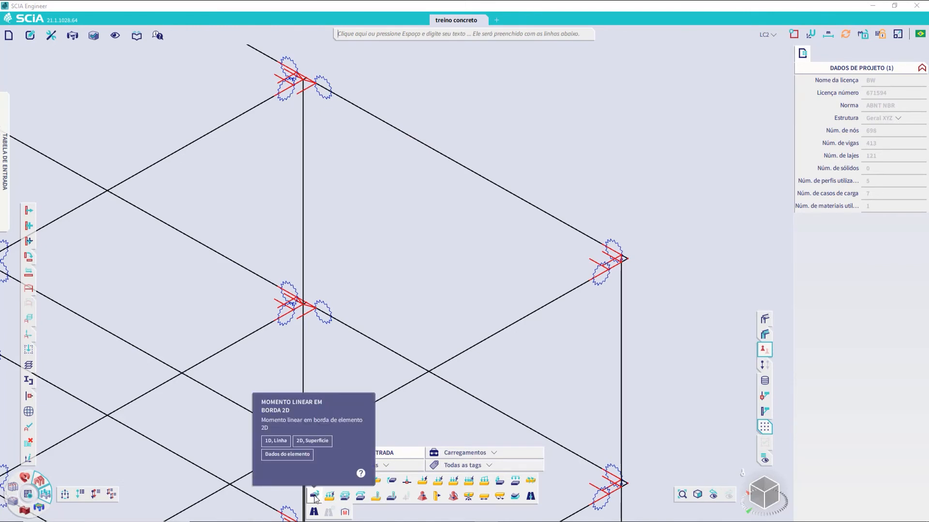
- Place a surface force of -1 kN/m² in direction Z, using the LCS system, on the top corner slab
click(347, 496)
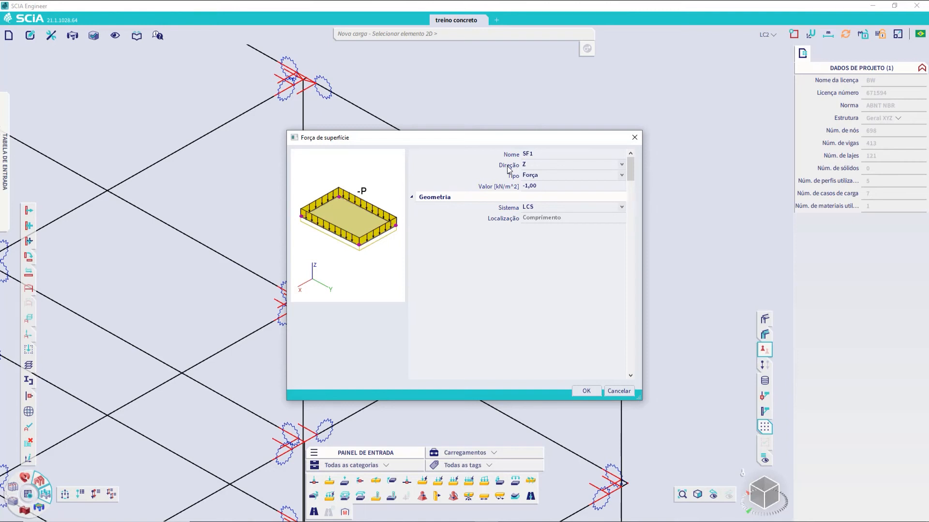
click(529, 209)
click(530, 209)
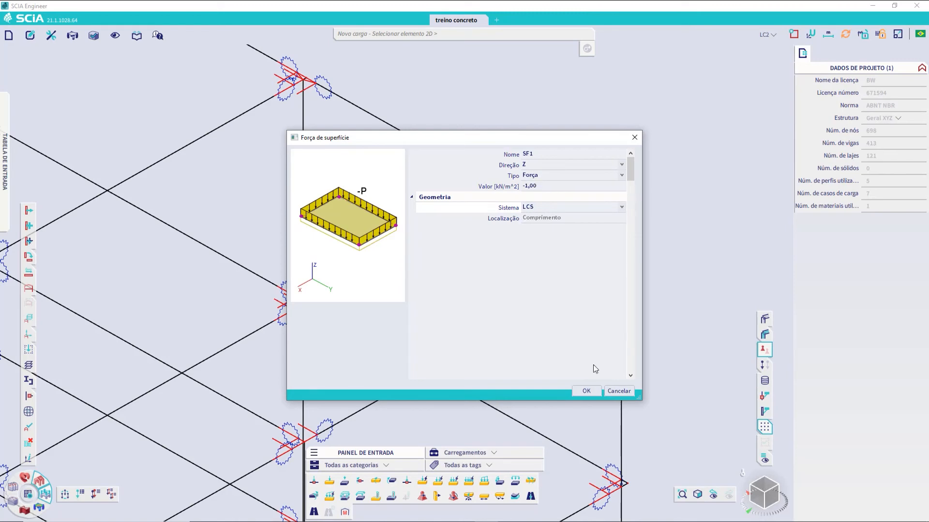
click(586, 391)
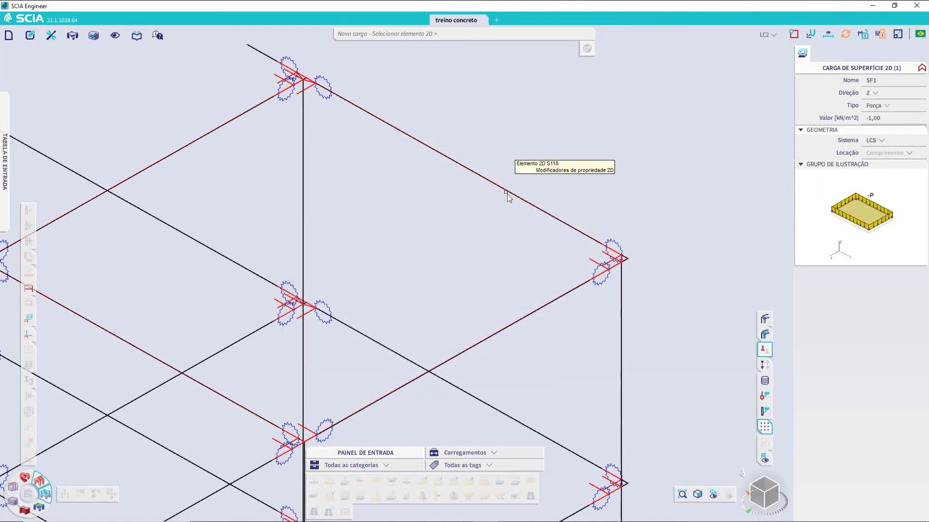
click(507, 193)
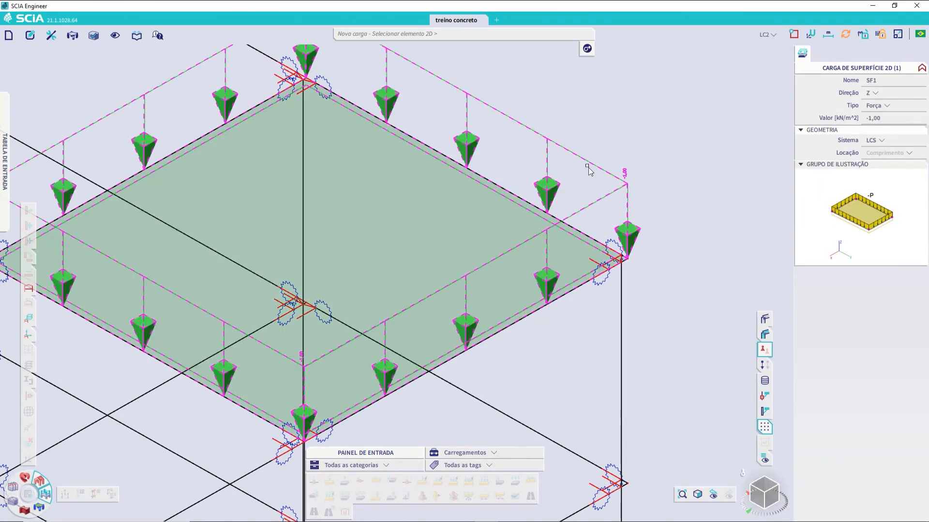
key(Escape)
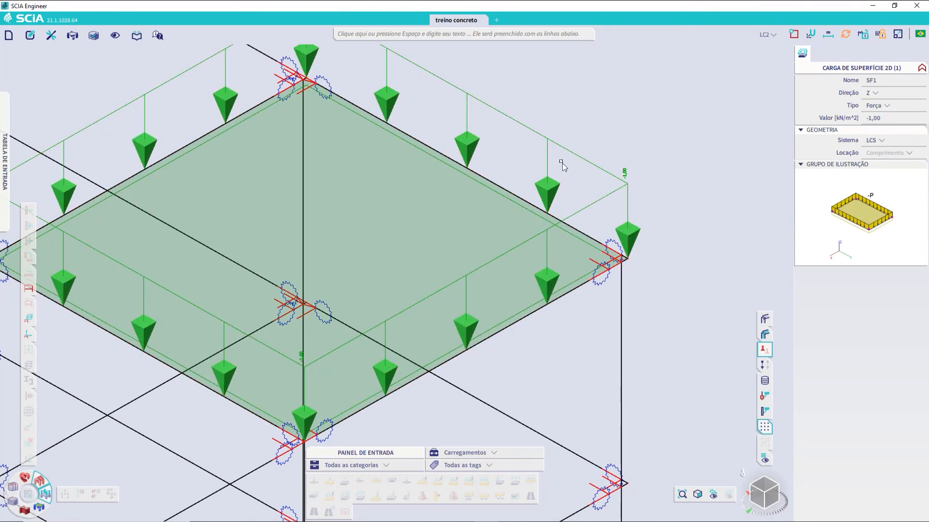
- Delete the surface force from the slab and confirm the removal
click(543, 115)
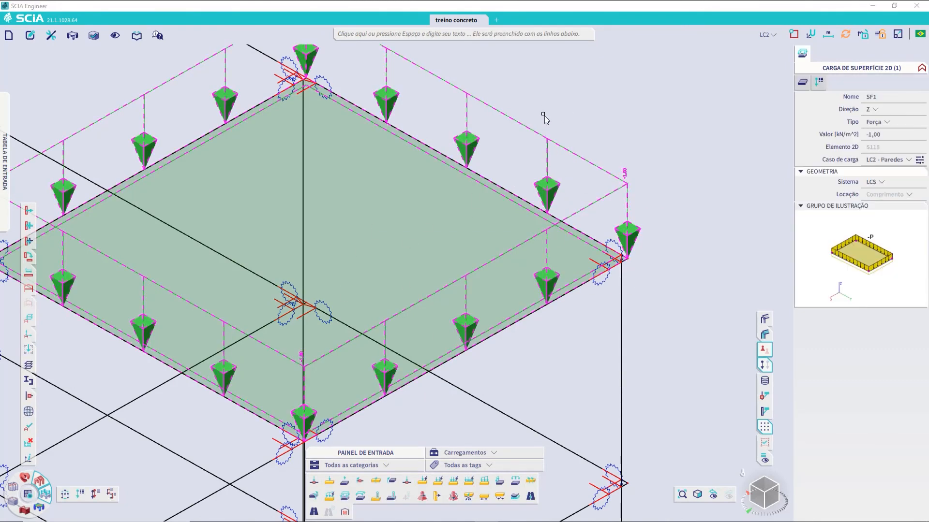
key(Delete)
key(Return)
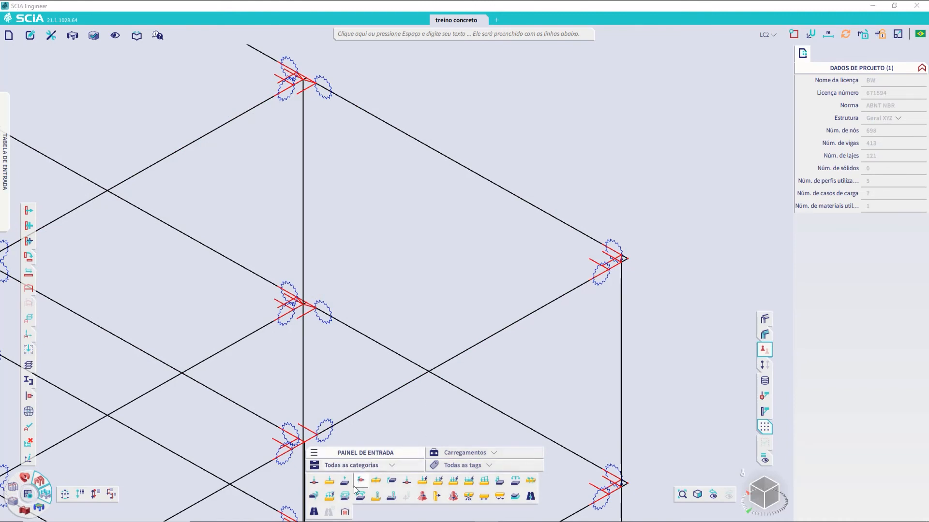
- Examine the beam thermal load's parameters with the Linear distribution, and close them without placing a load
click(378, 502)
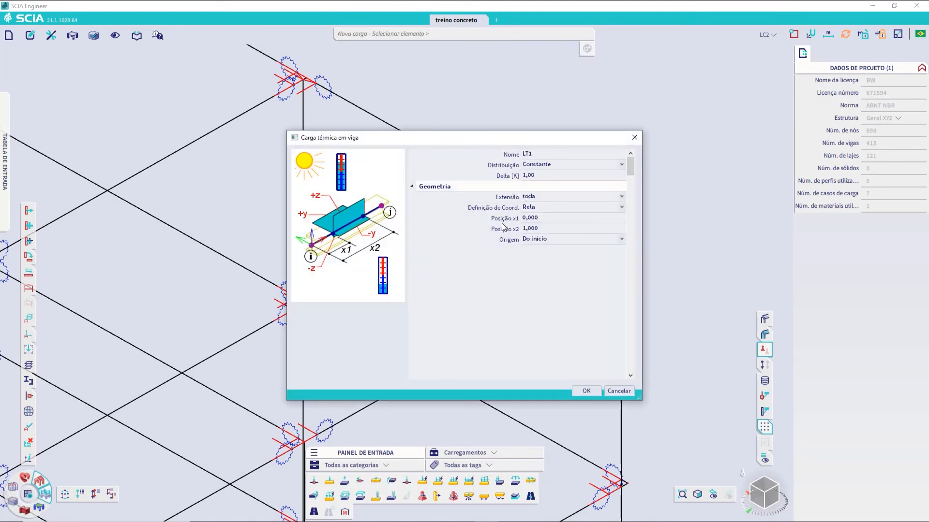
click(565, 163)
click(527, 183)
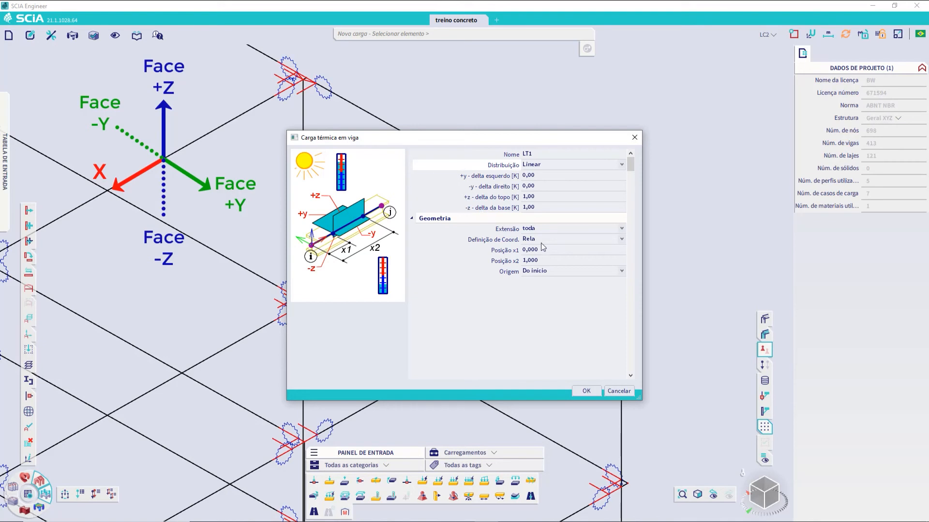
click(621, 392)
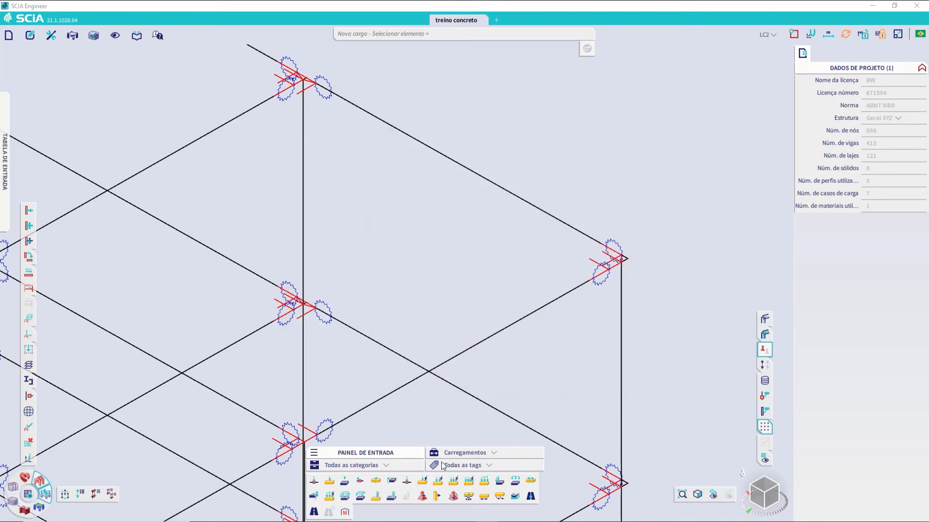
- Compare the Constante and Linear distributions of the surface temperature load, and close the settings without placing it
click(393, 496)
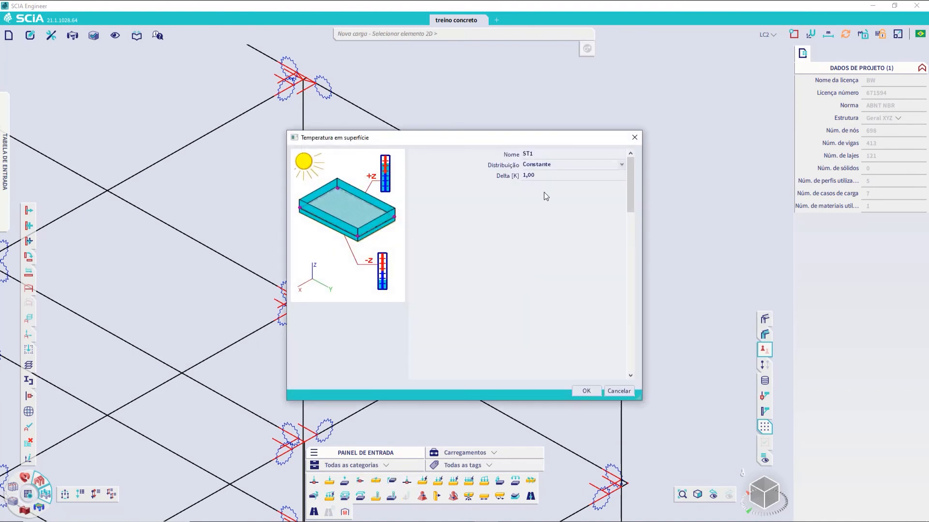
click(560, 166)
click(532, 183)
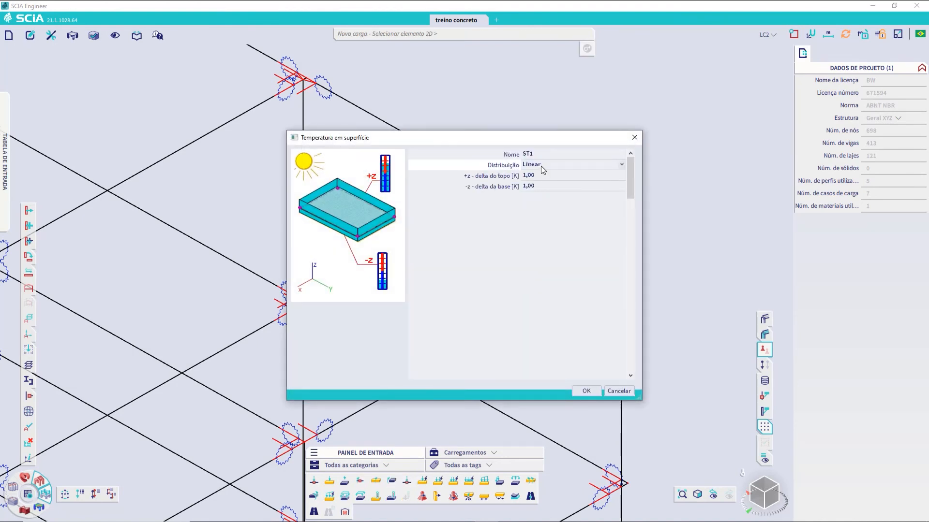
click(540, 167)
click(544, 175)
click(544, 166)
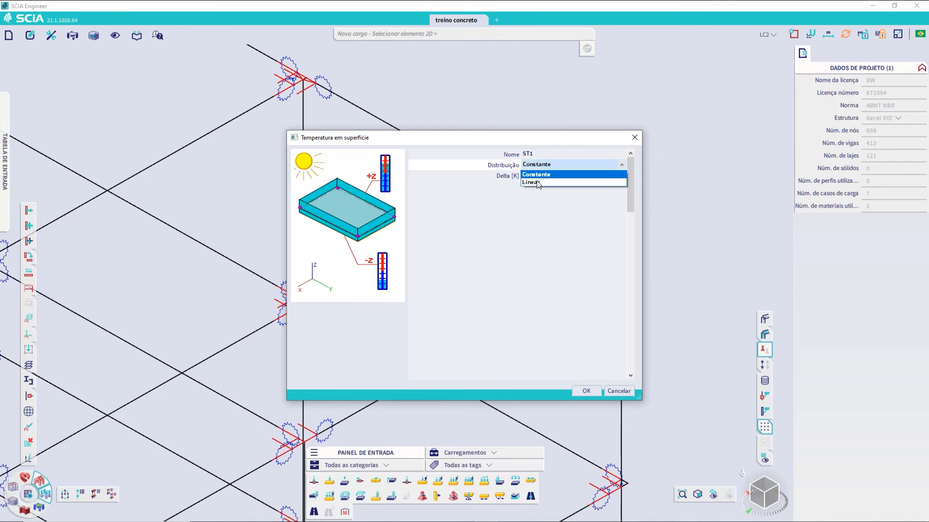
click(534, 182)
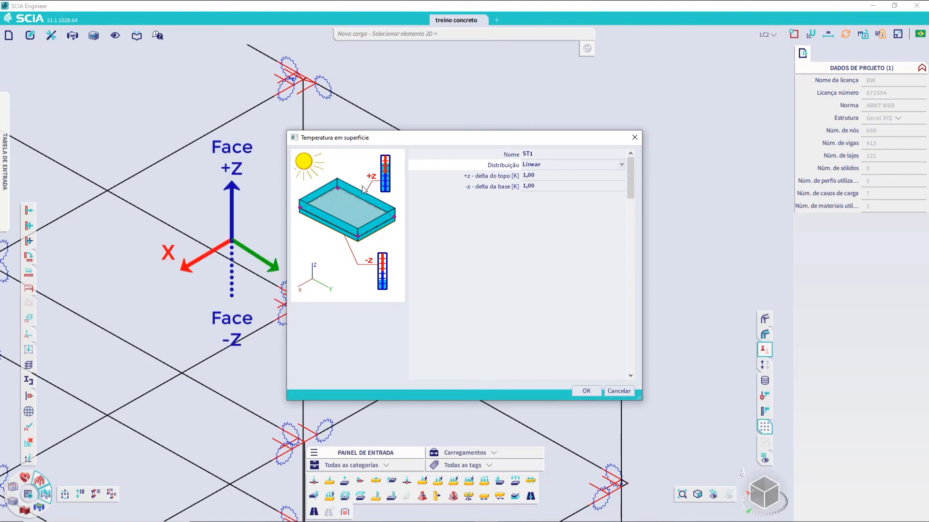
click(619, 391)
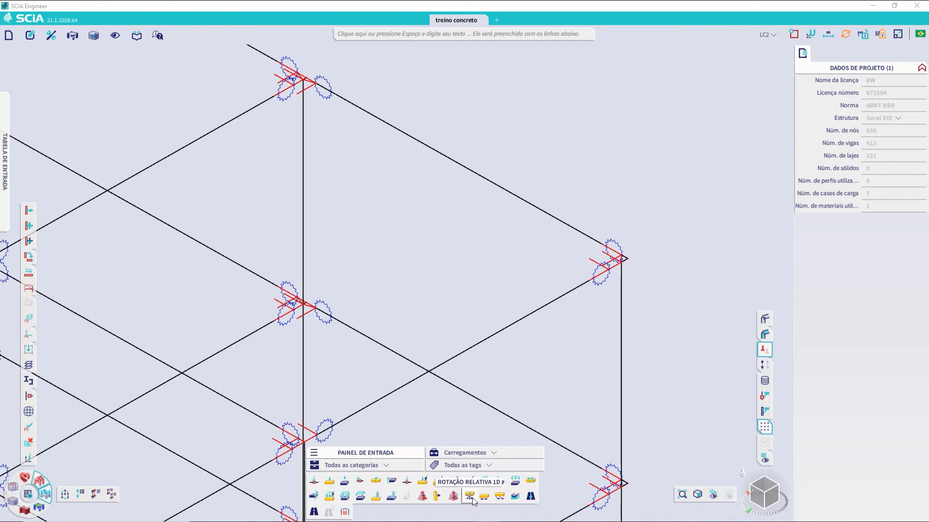
- Apply a relative support translation of -1000 mm in direction Z to the column base support at the model's origin
click(422, 497)
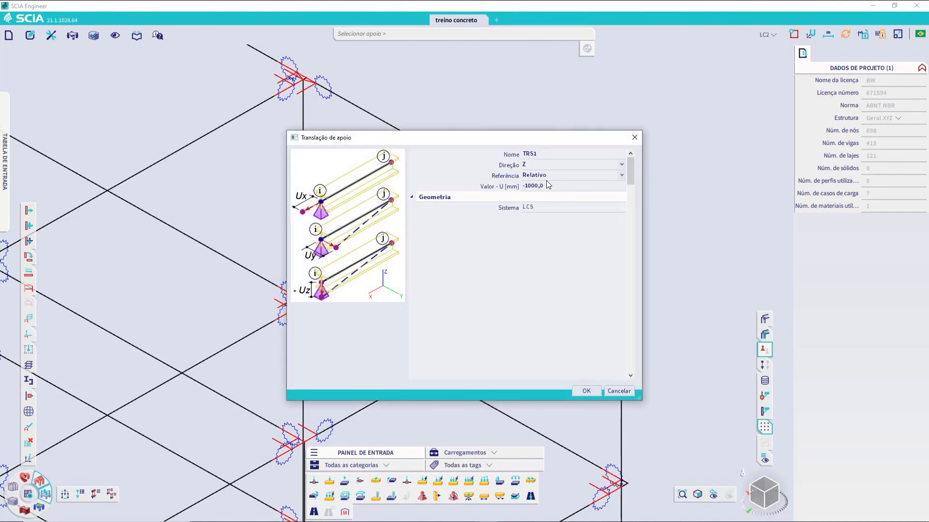
click(585, 390)
scroll(609, 338, down, 5)
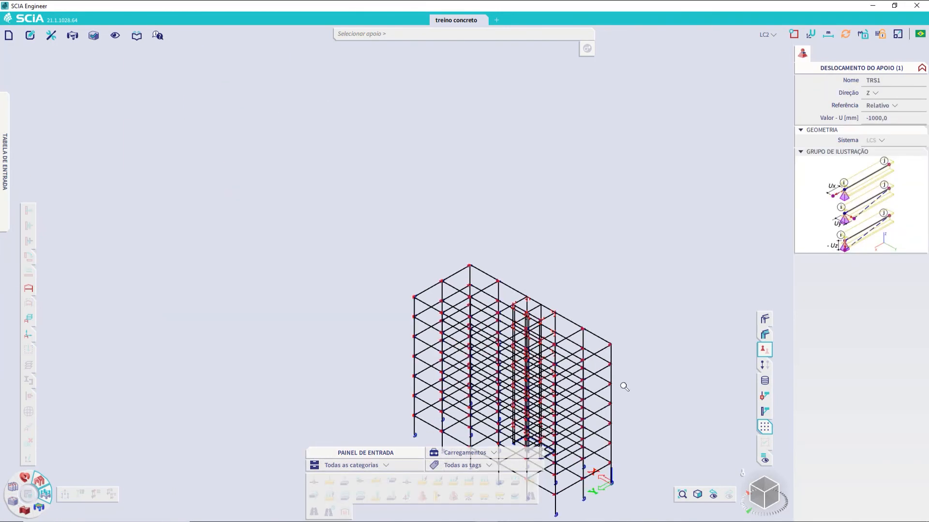
scroll(618, 504, up, 5)
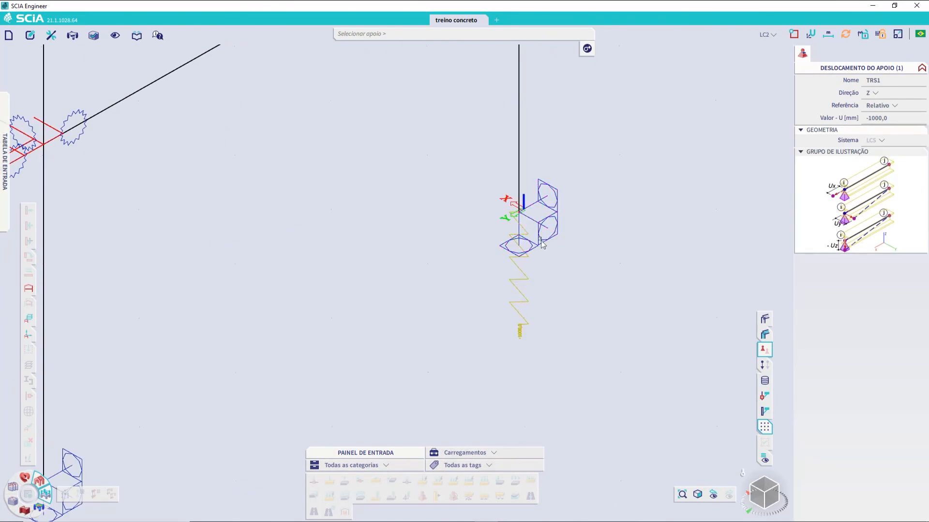
key(Escape)
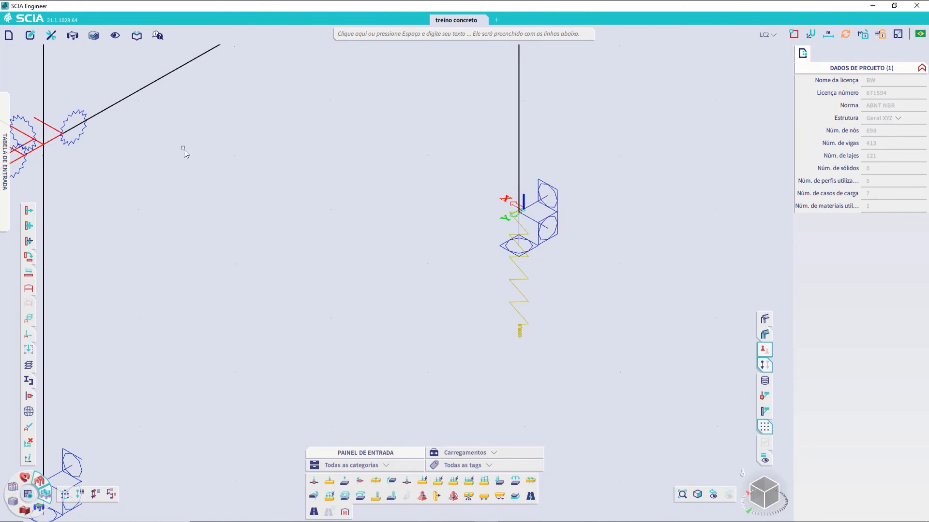
- Delete the support translation at the column base and confirm the removal
drag(552, 365, 502, 311)
key(Delete)
key(Return)
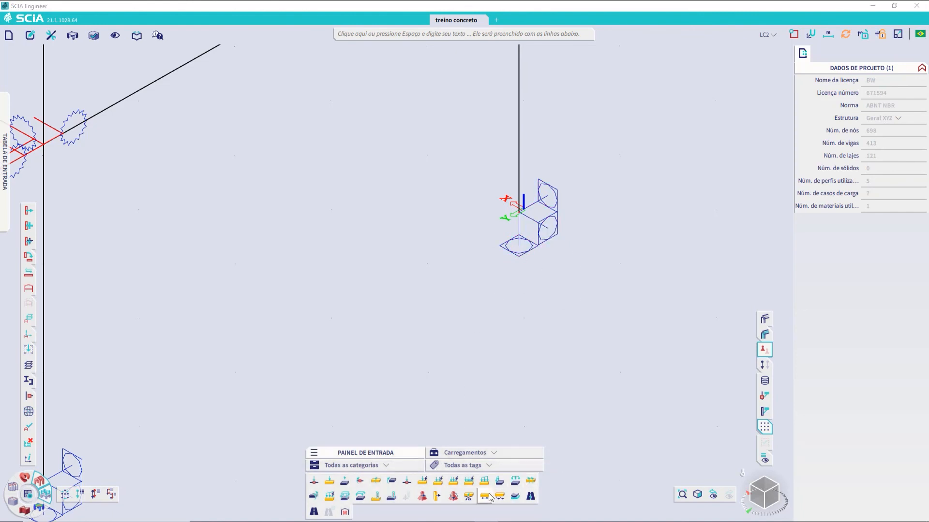
- Examine the non-calculated internal forces settings, including the options for calculated results, and close them without placing a load
scroll(498, 315, down, 5)
scroll(498, 315, down, 2)
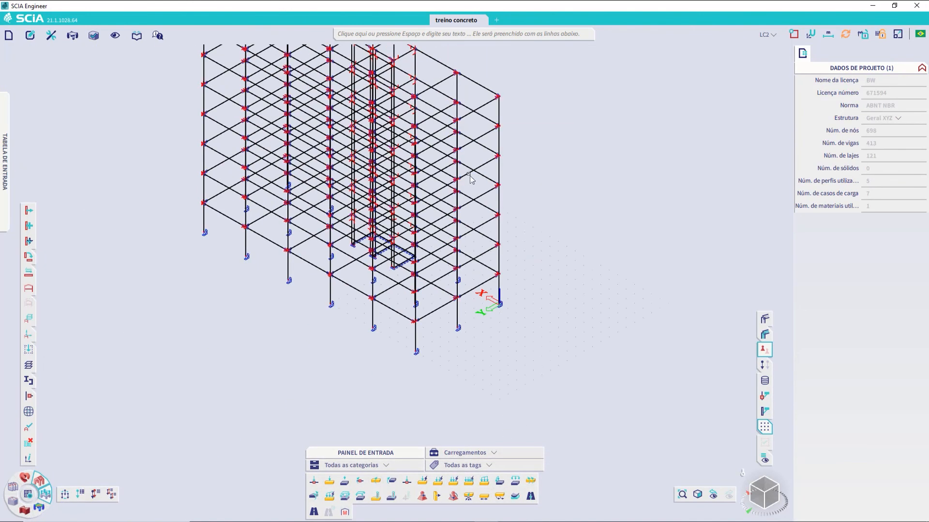
middle_drag(472, 180, 514, 257)
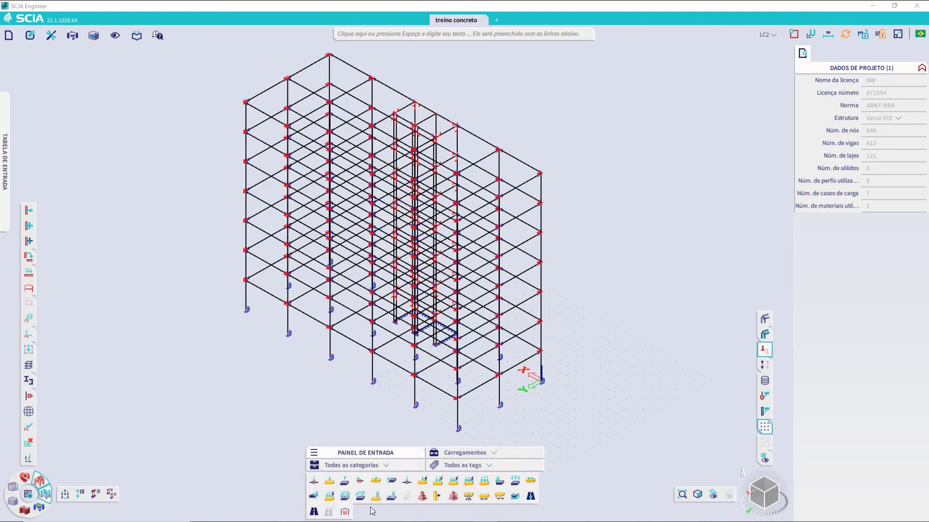
click(345, 513)
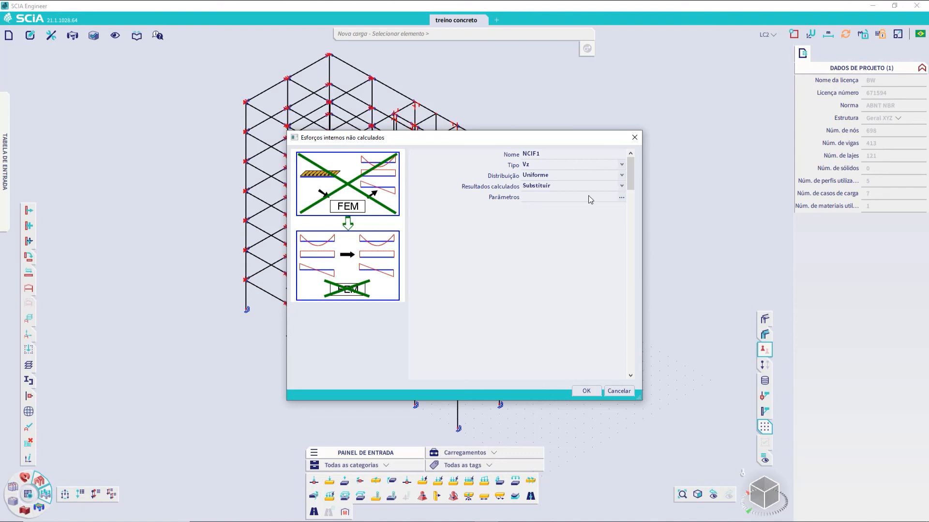
click(546, 187)
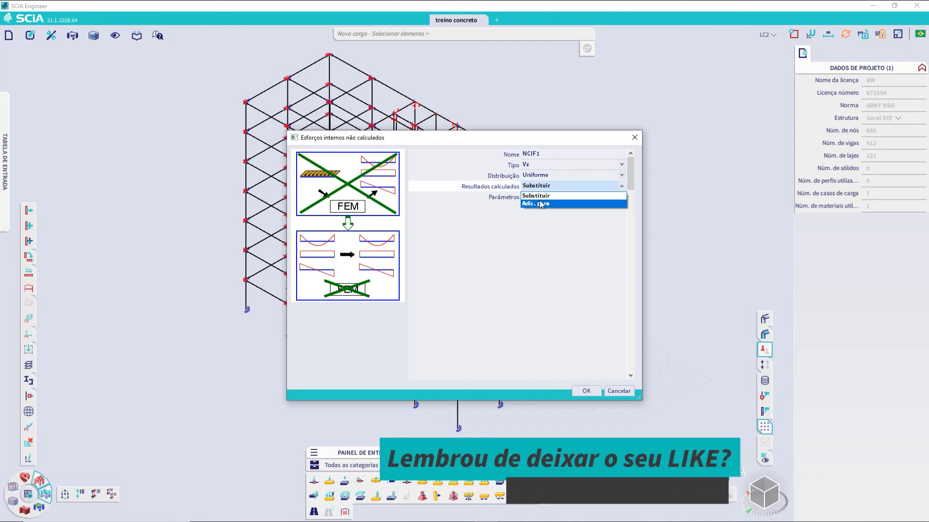
click(542, 190)
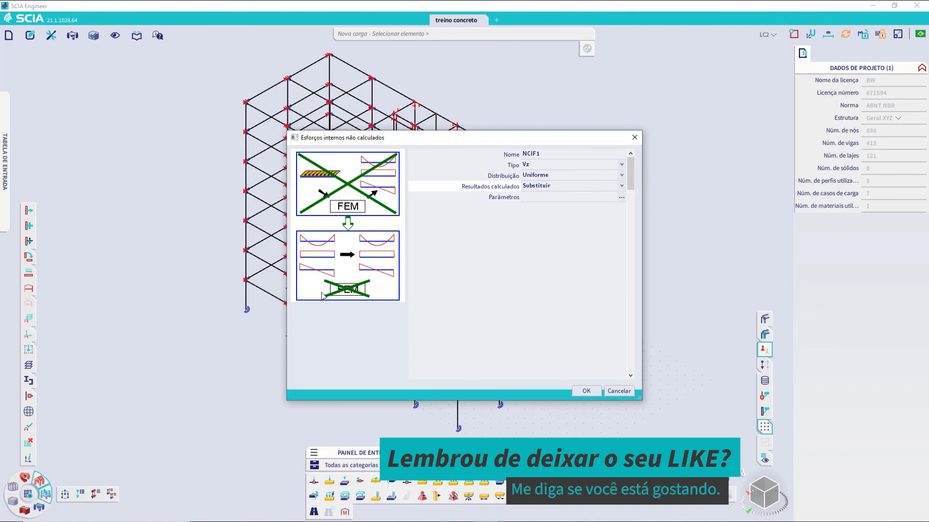
click(621, 393)
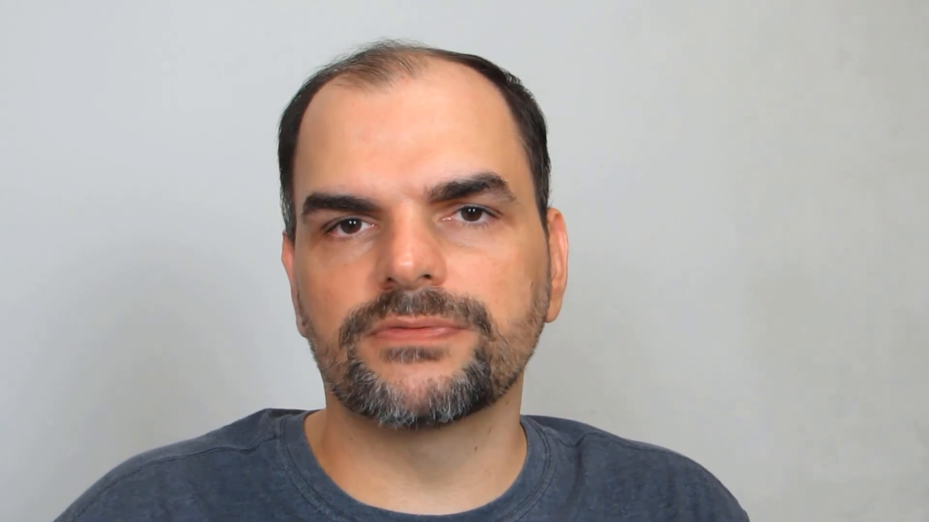